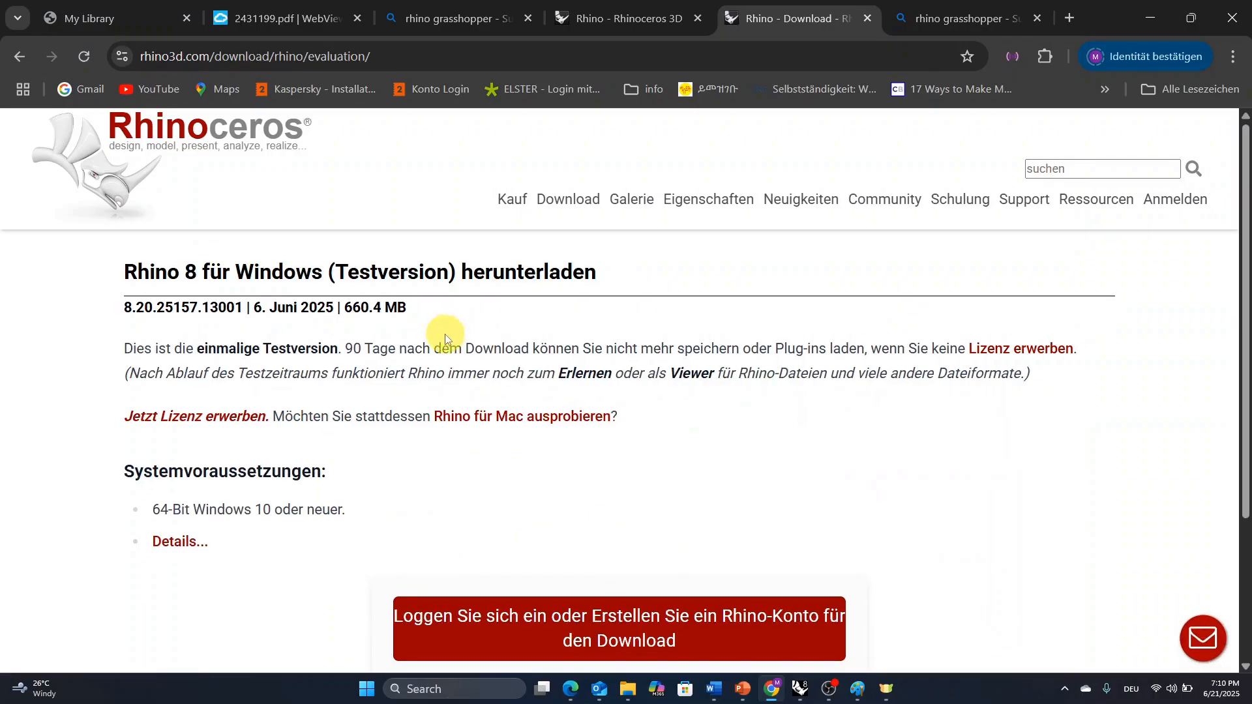
scroll(419, 359, "down", 3)
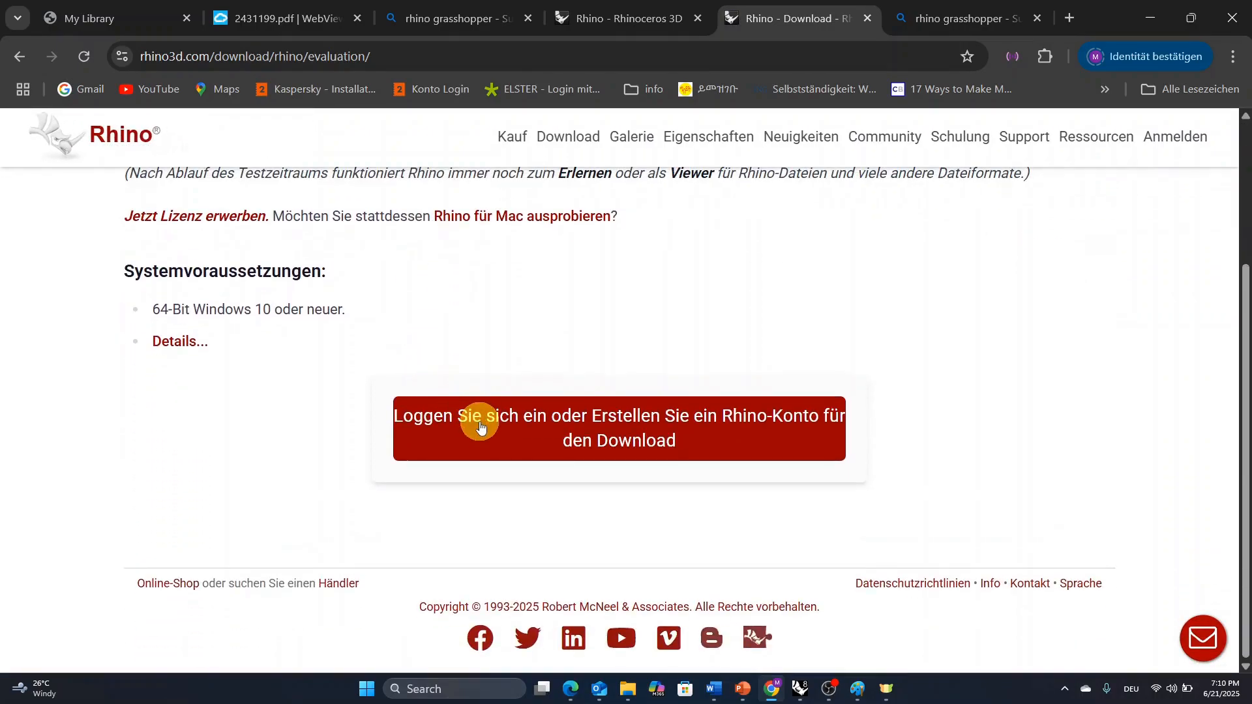
scroll(474, 421, "up", 1)
scroll(400, 316, "up", 2)
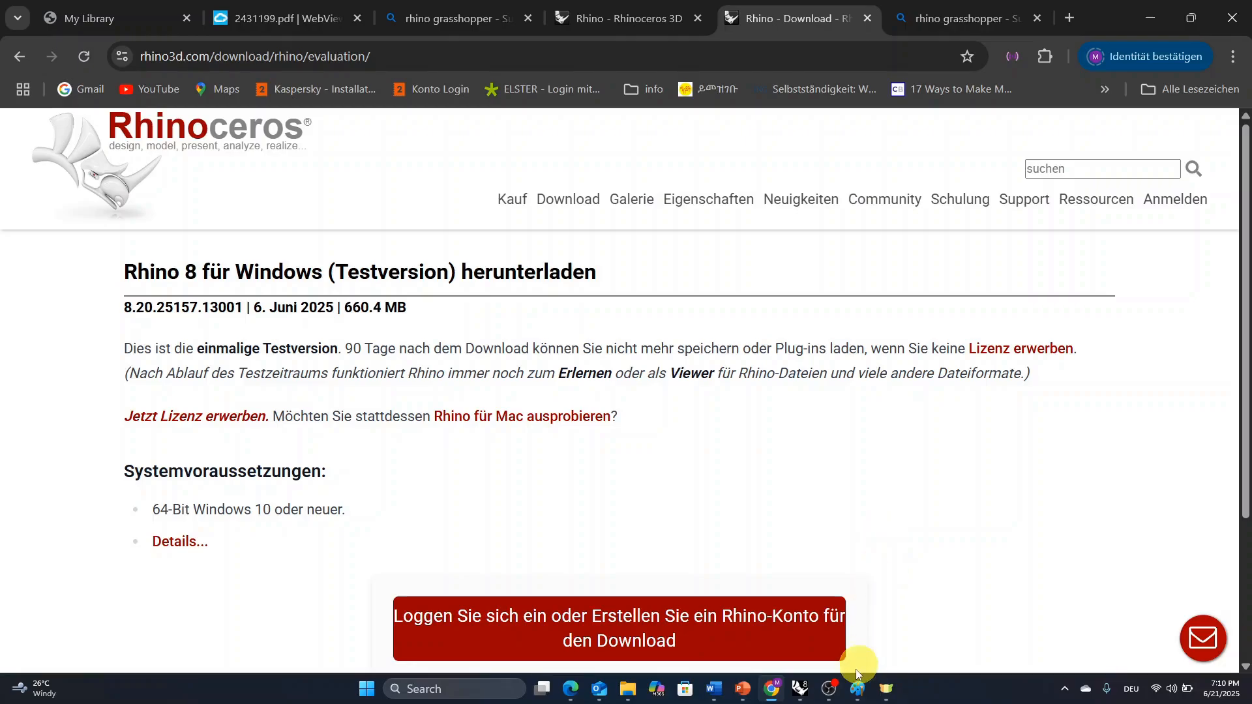
Switch to Rhino 8, launch Grasshopper, and narrow and reposition its window so part of the Rhino viewports stays uncovered
left_click(801, 689)
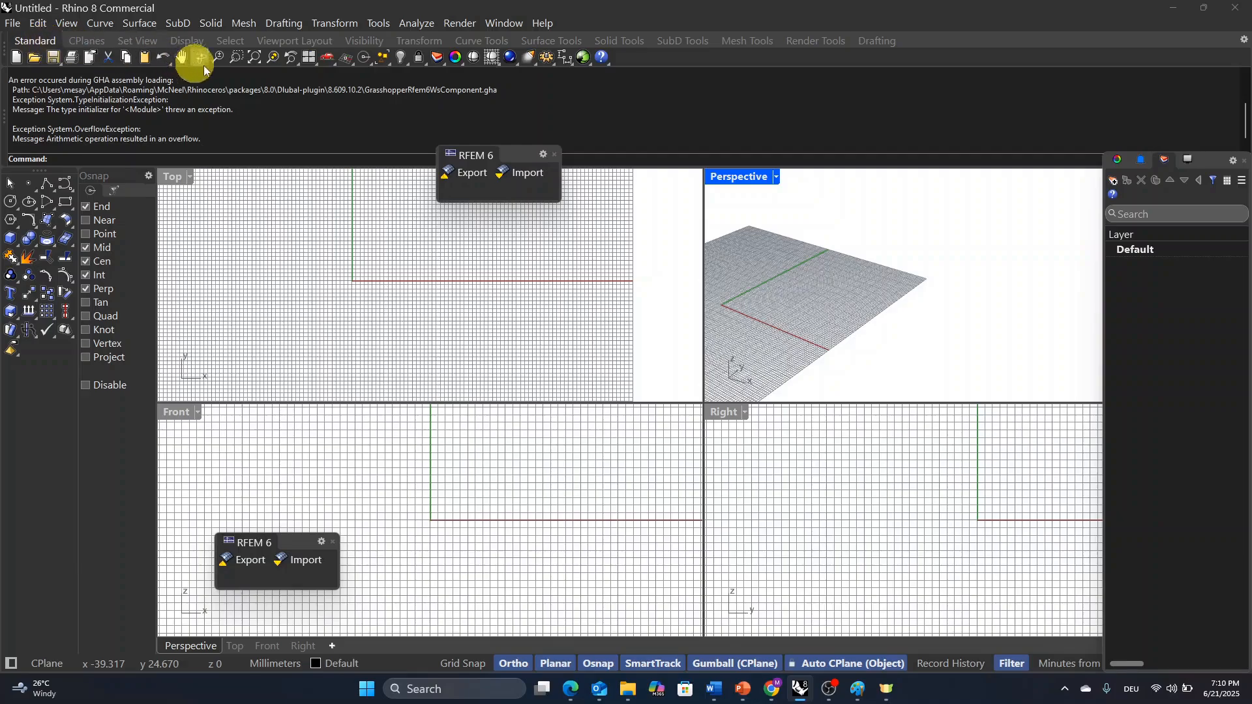
left_click(585, 60)
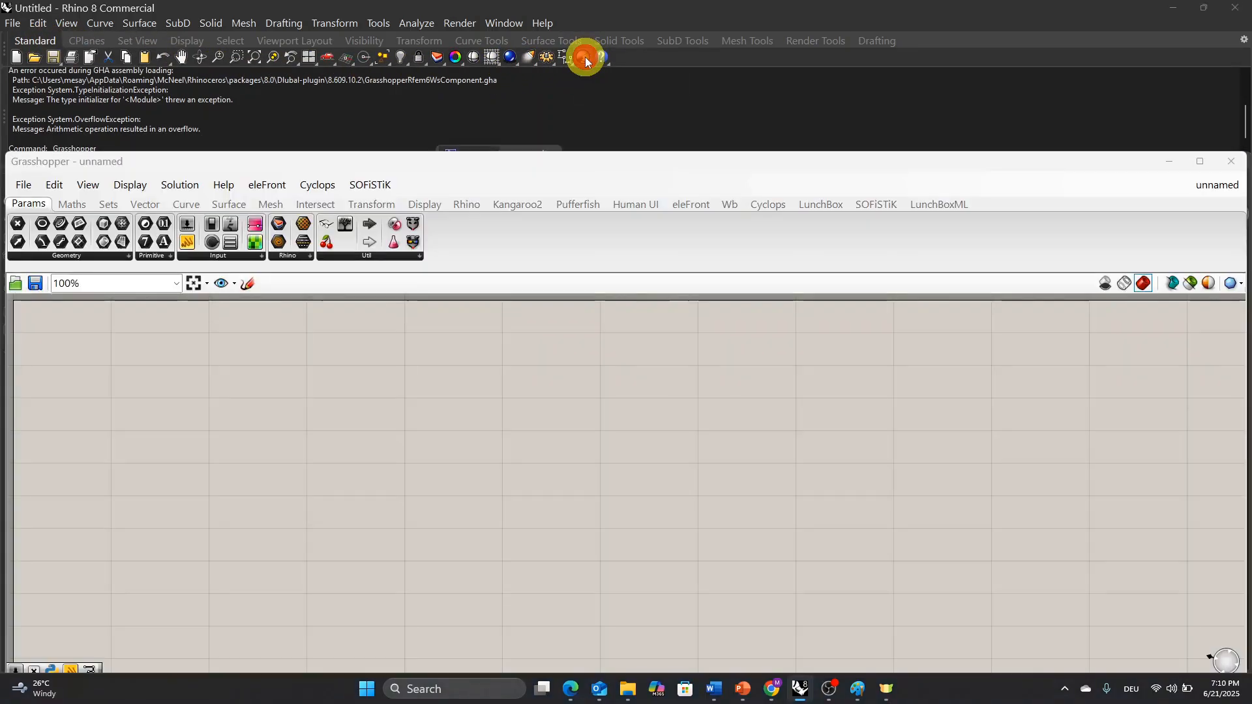
left_click_drag(404, 162, 620, 80)
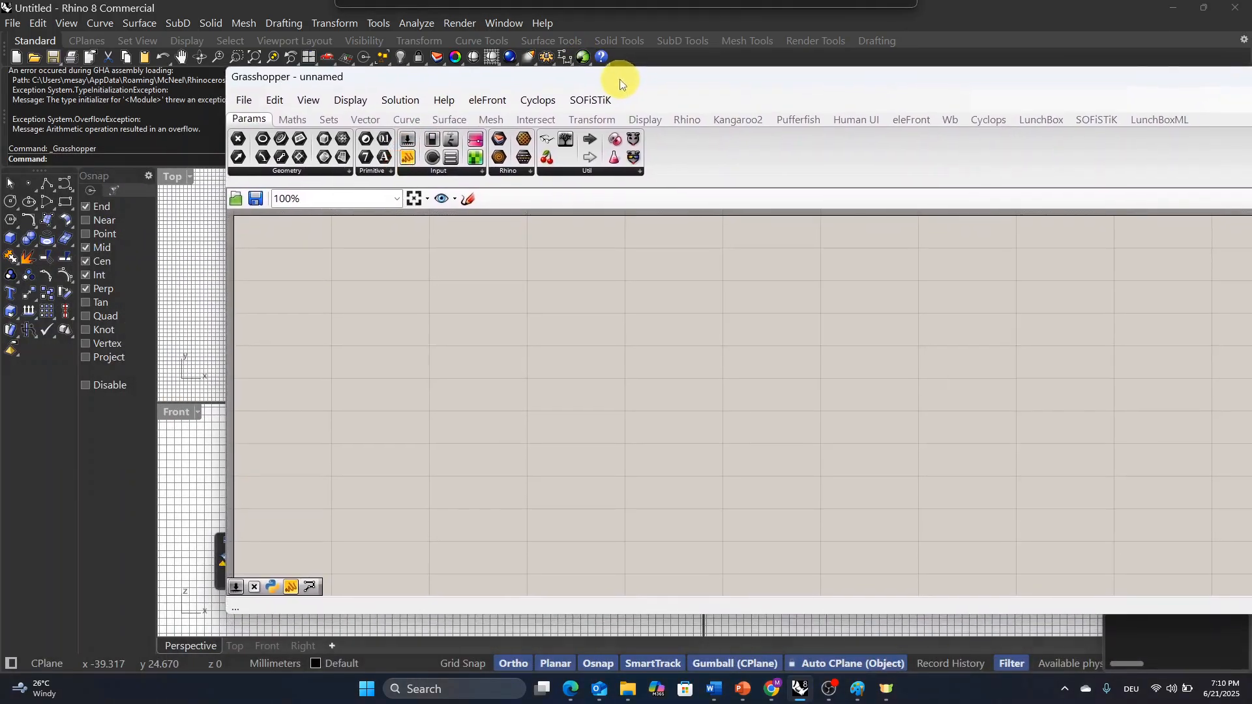
left_click_drag(225, 268, 540, 272)
left_click_drag(767, 77, 587, 97)
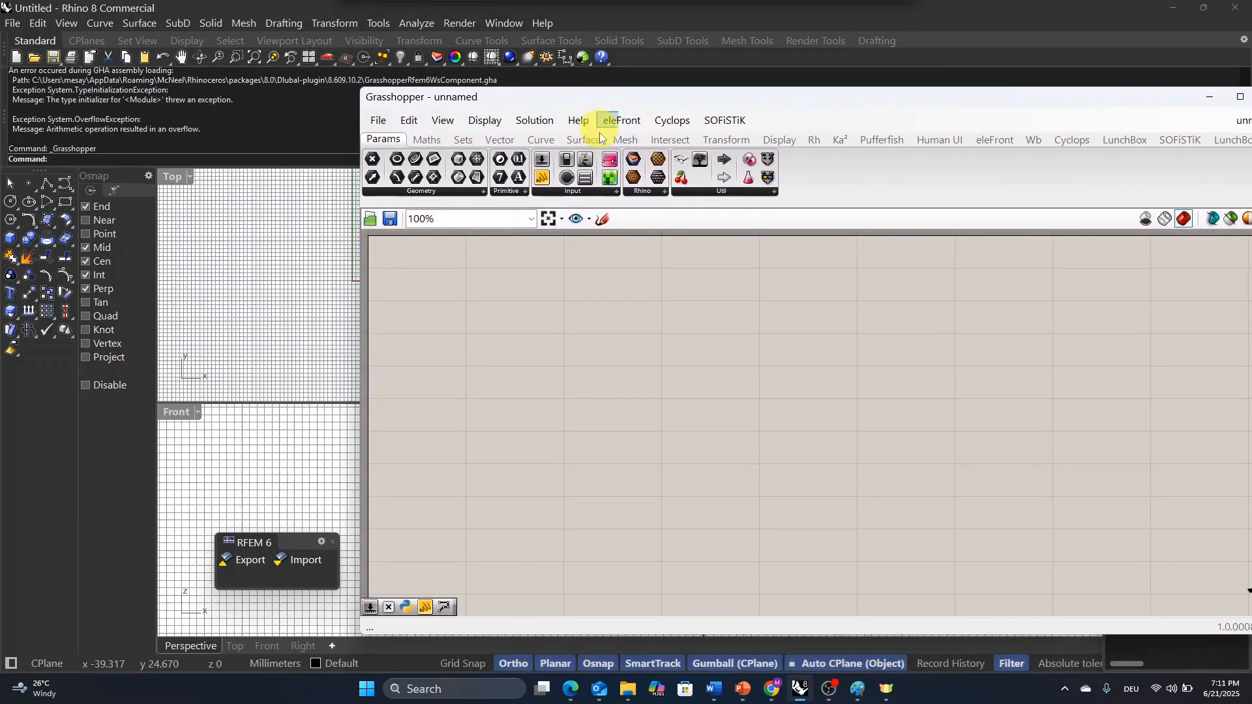
Add a Construct Point component to the empty Grasshopper canvas
double_click(623, 341)
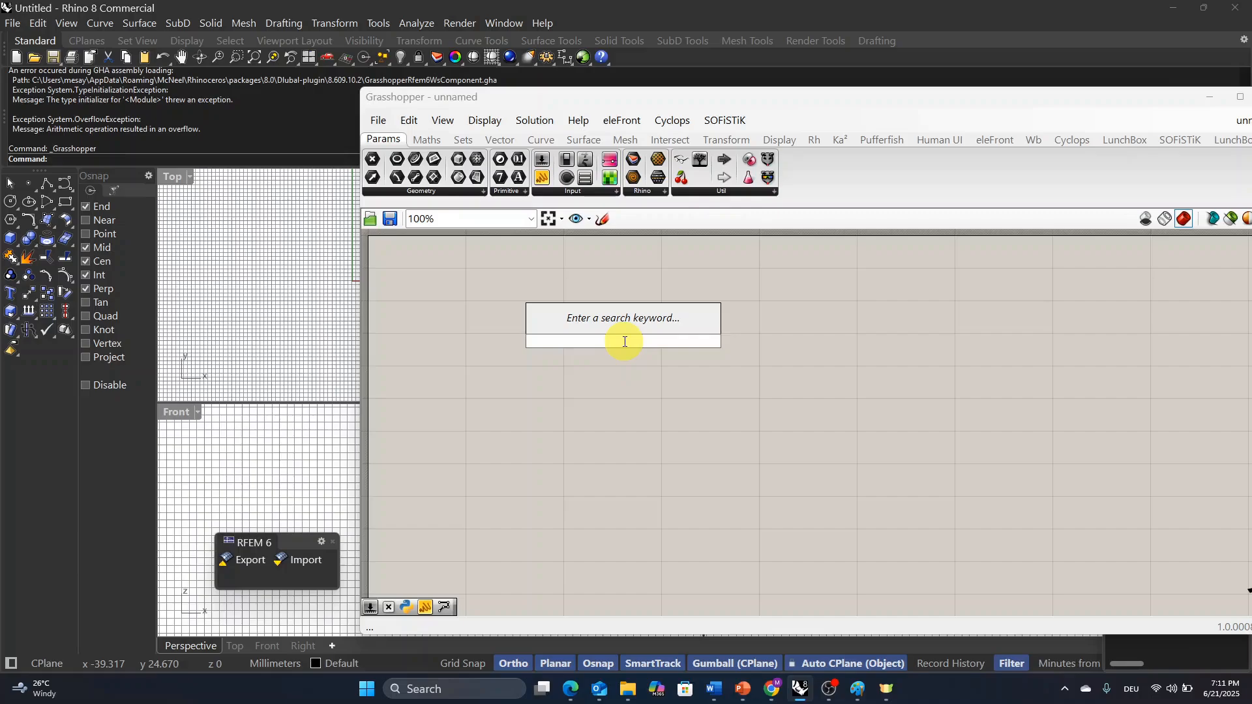
type("construct")
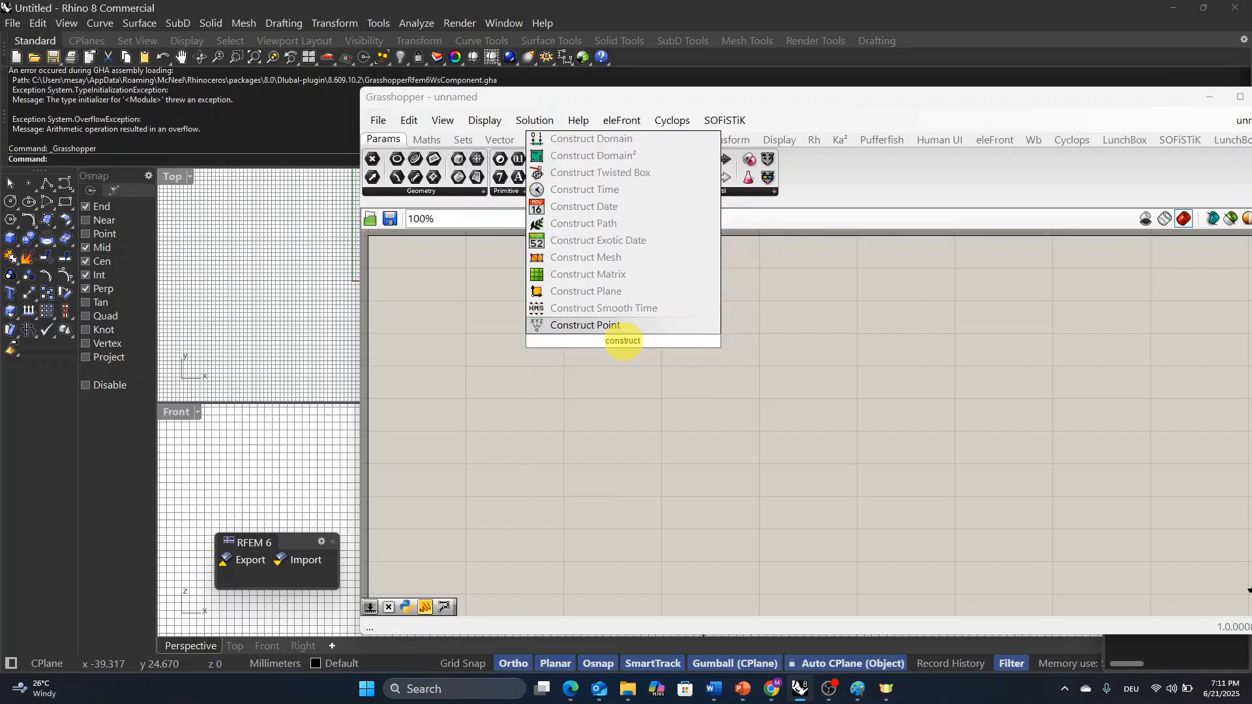
left_click(601, 325)
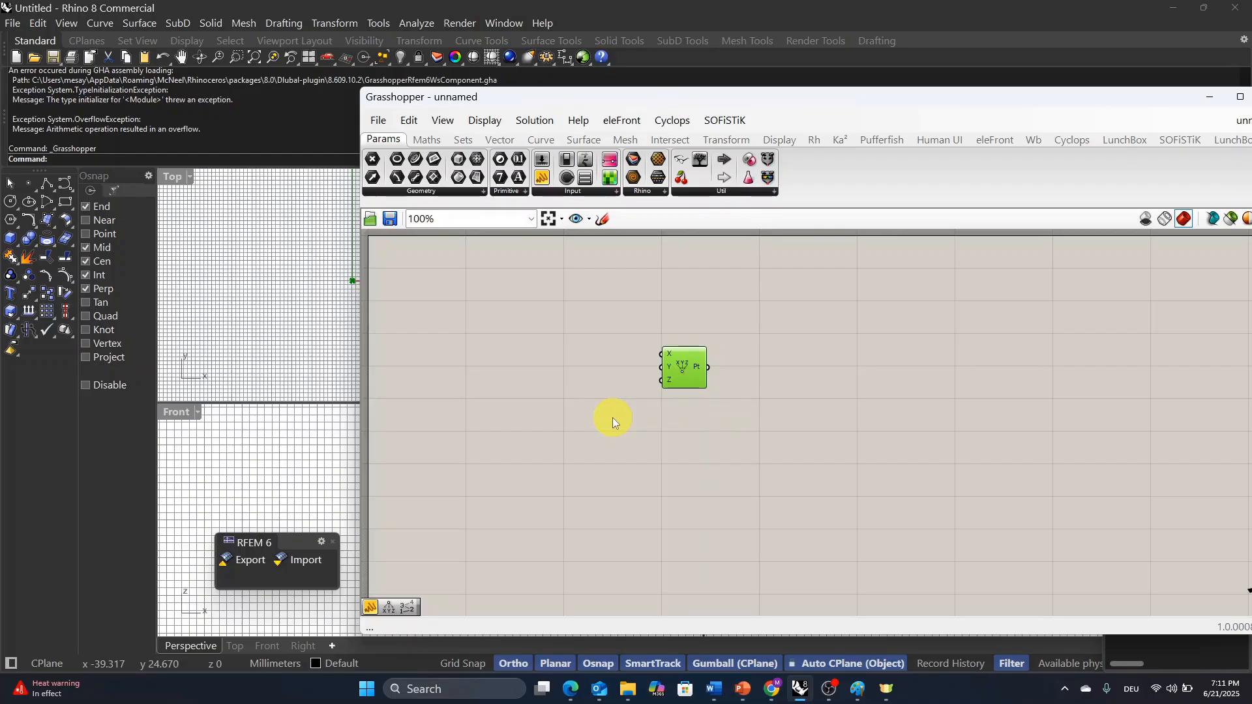
Add a panel containing 5 beside the Construct Point component's inputs and shrink it to a small box
double_click(533, 346)
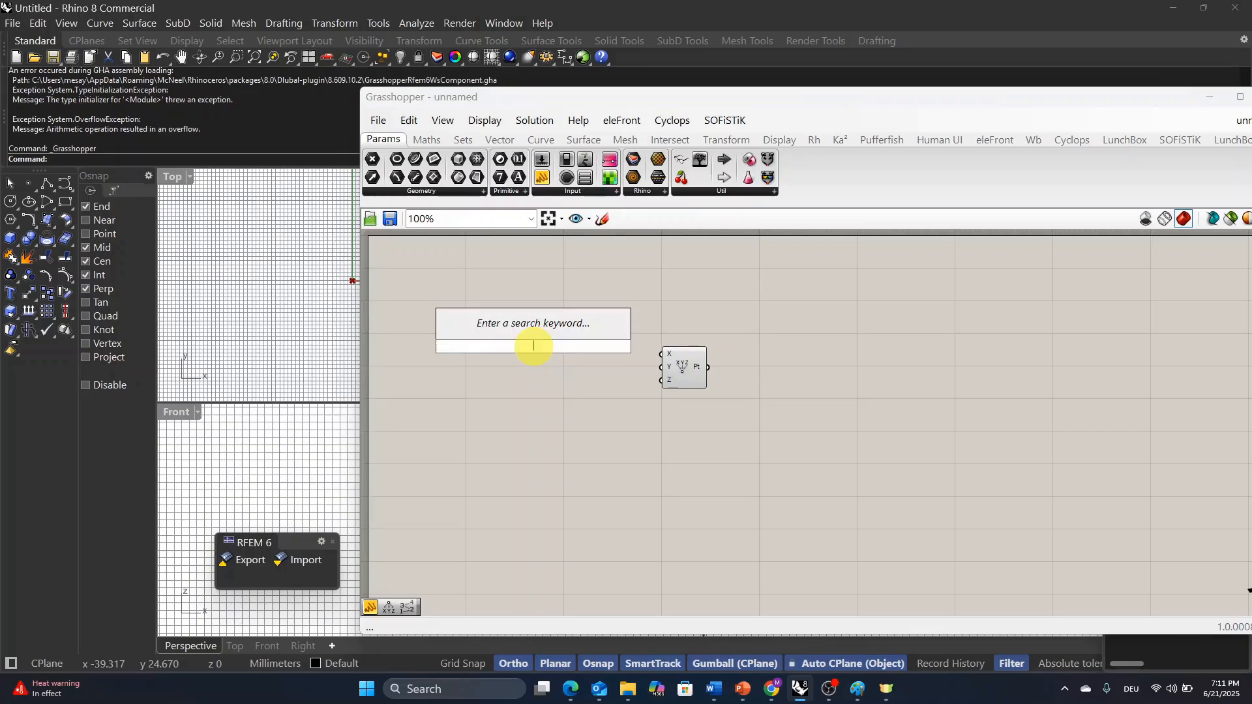
type("panel")
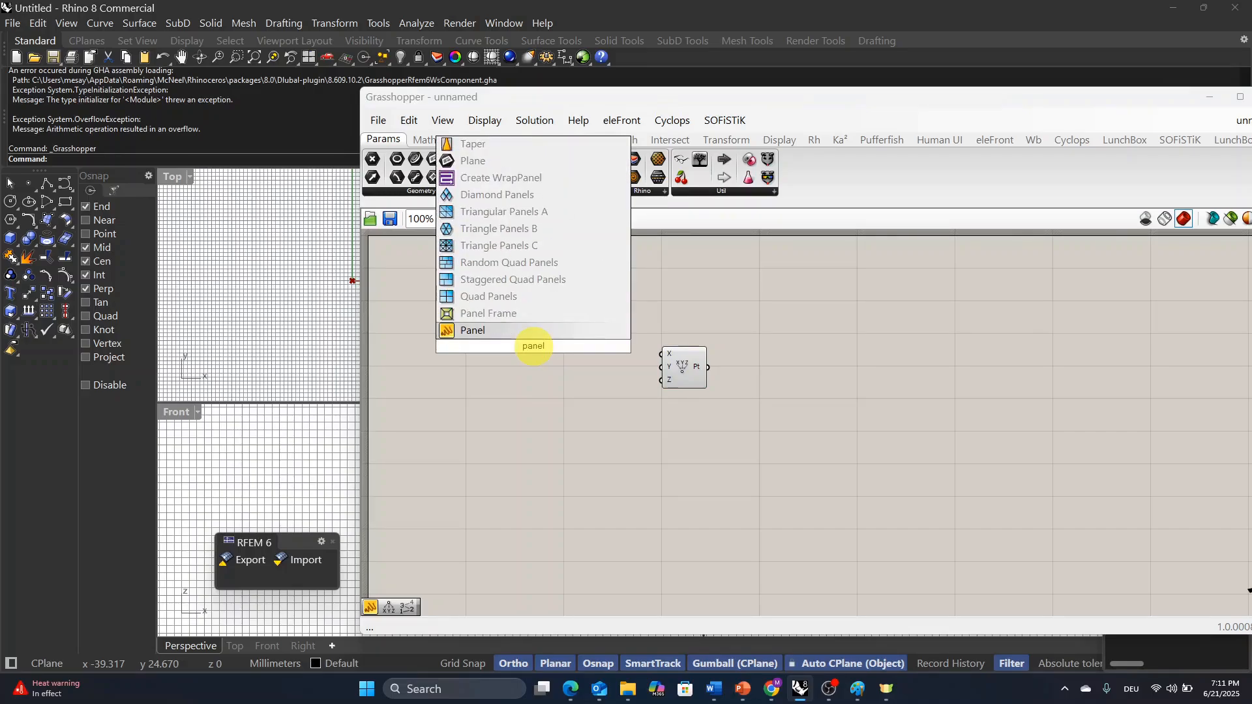
left_click(523, 330)
left_click(530, 360)
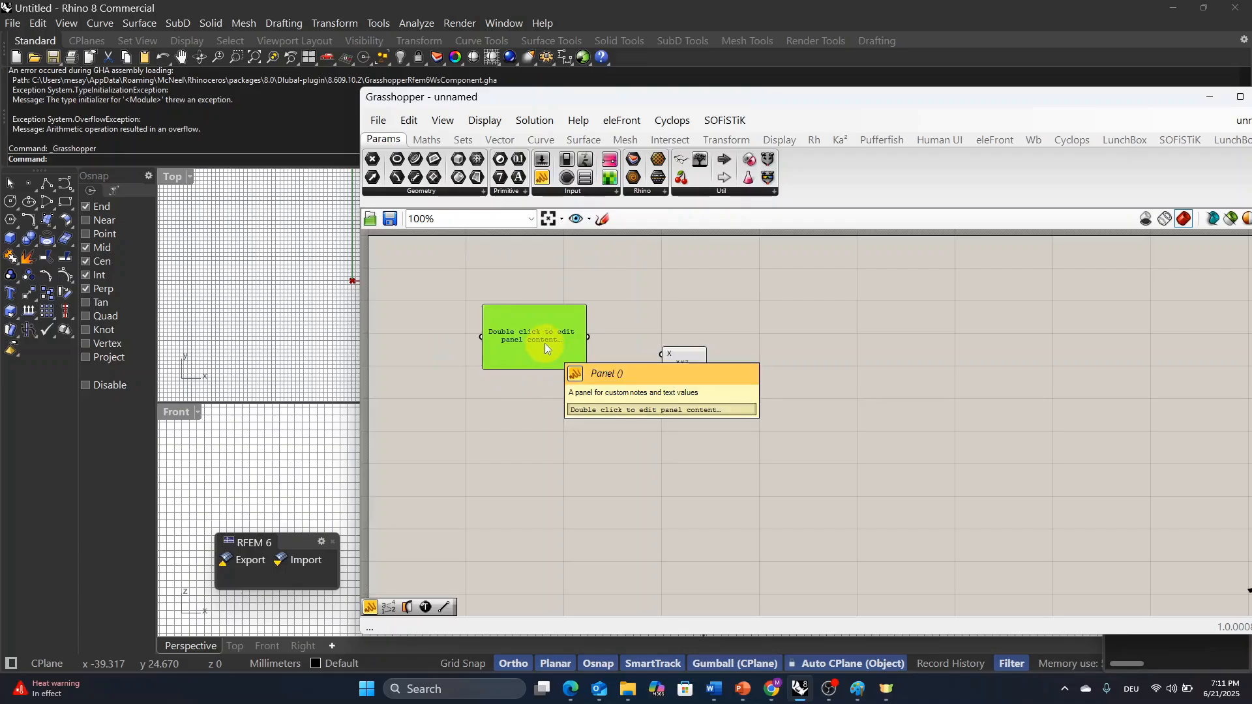
double_click(542, 337)
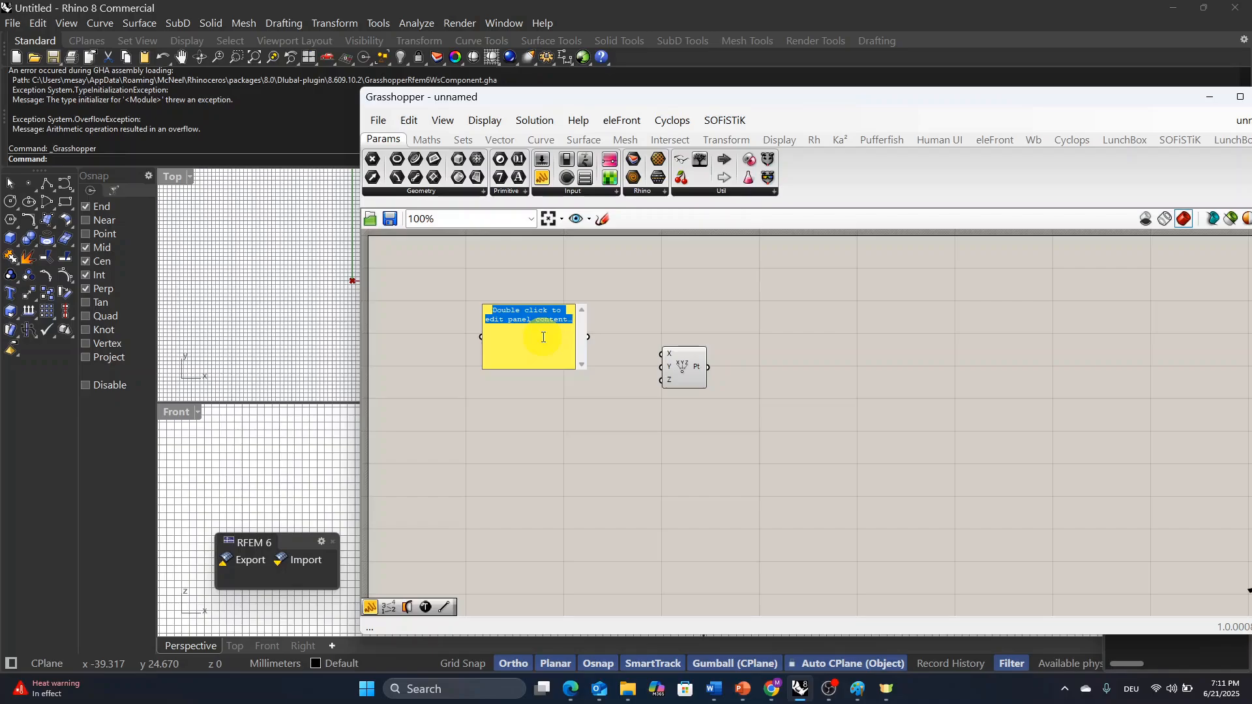
key("BackSpace")
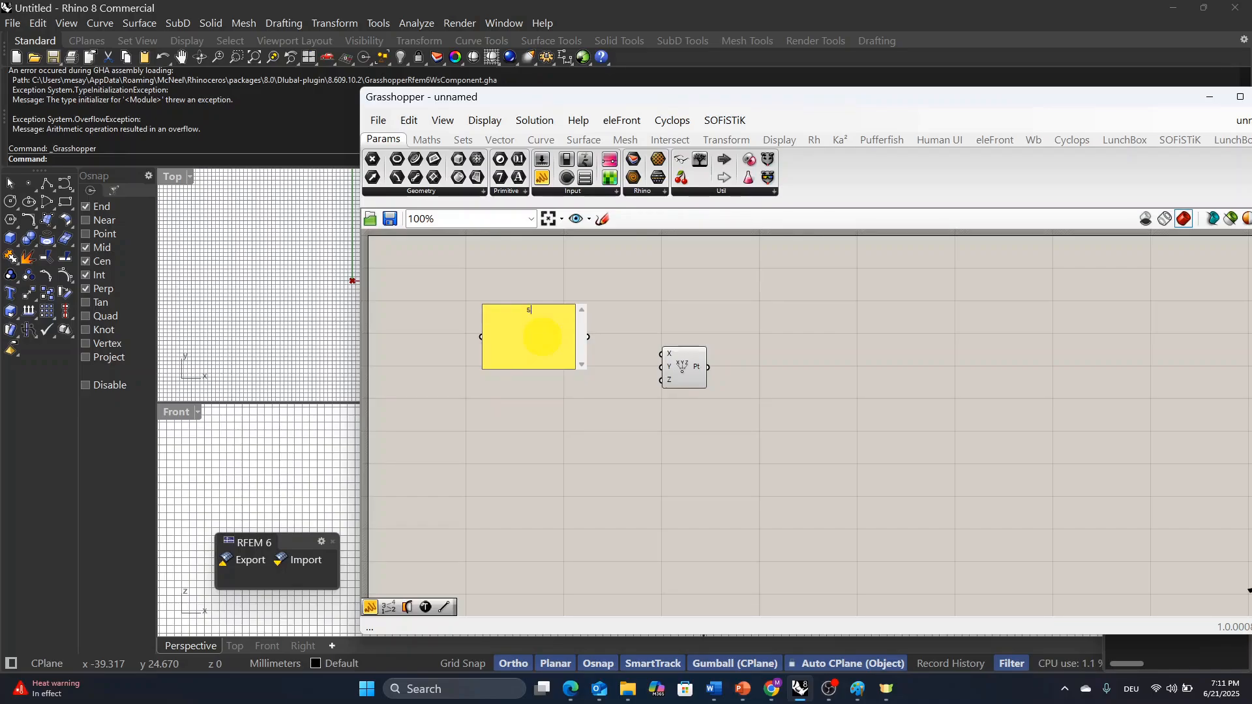
left_click(553, 423)
left_click_drag(582, 367, 542, 328)
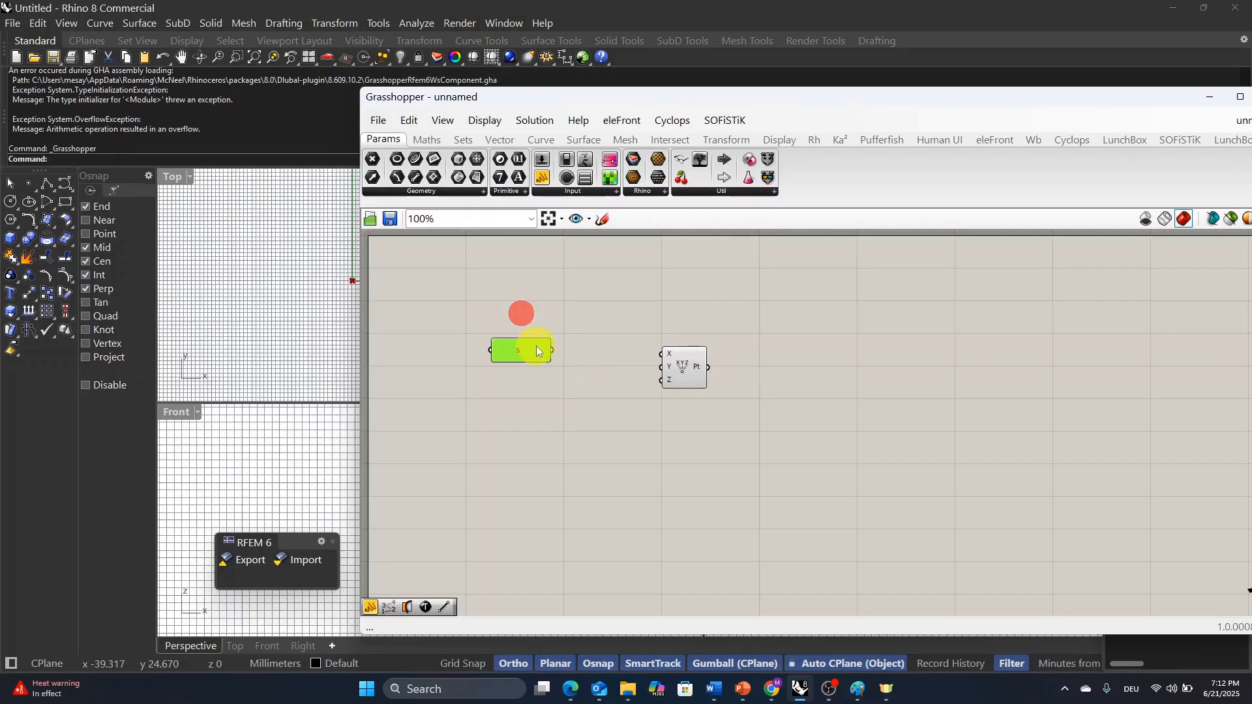
Wire the panel containing 5 to Construct Point's X input and make two copies of the panel below it
left_click_drag(552, 347, 663, 356)
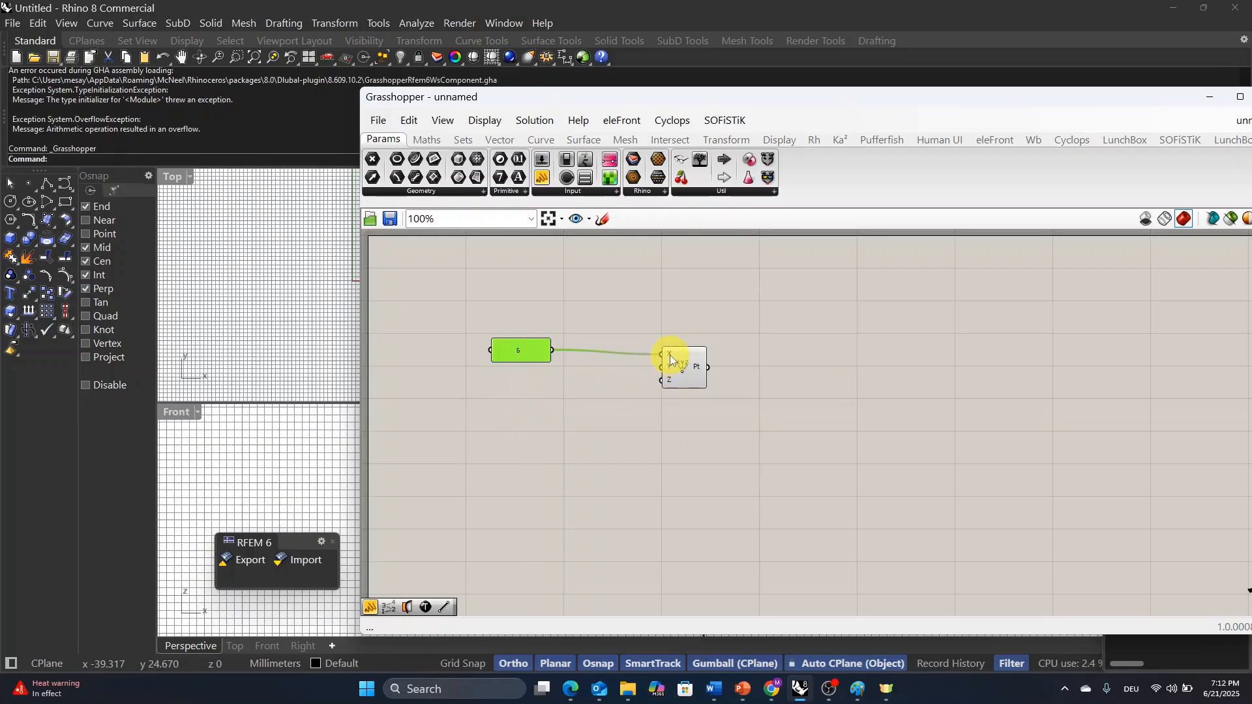
mouse_move(670, 357)
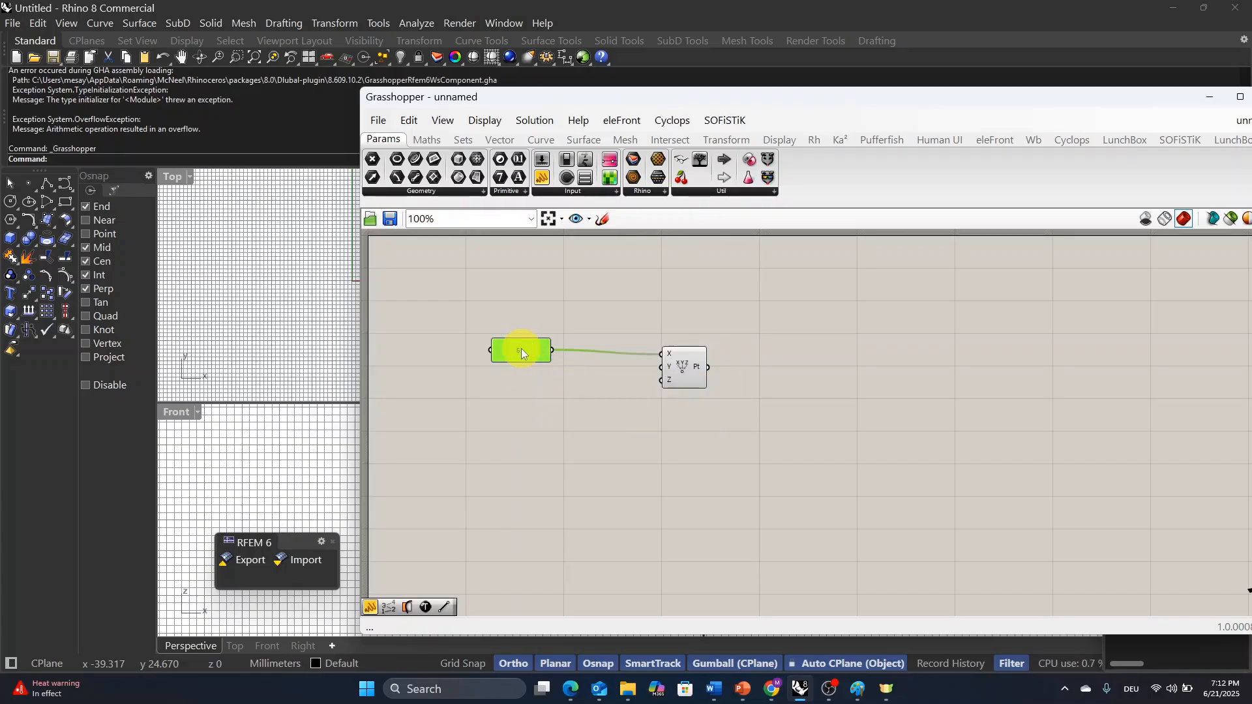
key("alt")
left_click_drag(522, 351, 525, 389, "alt")
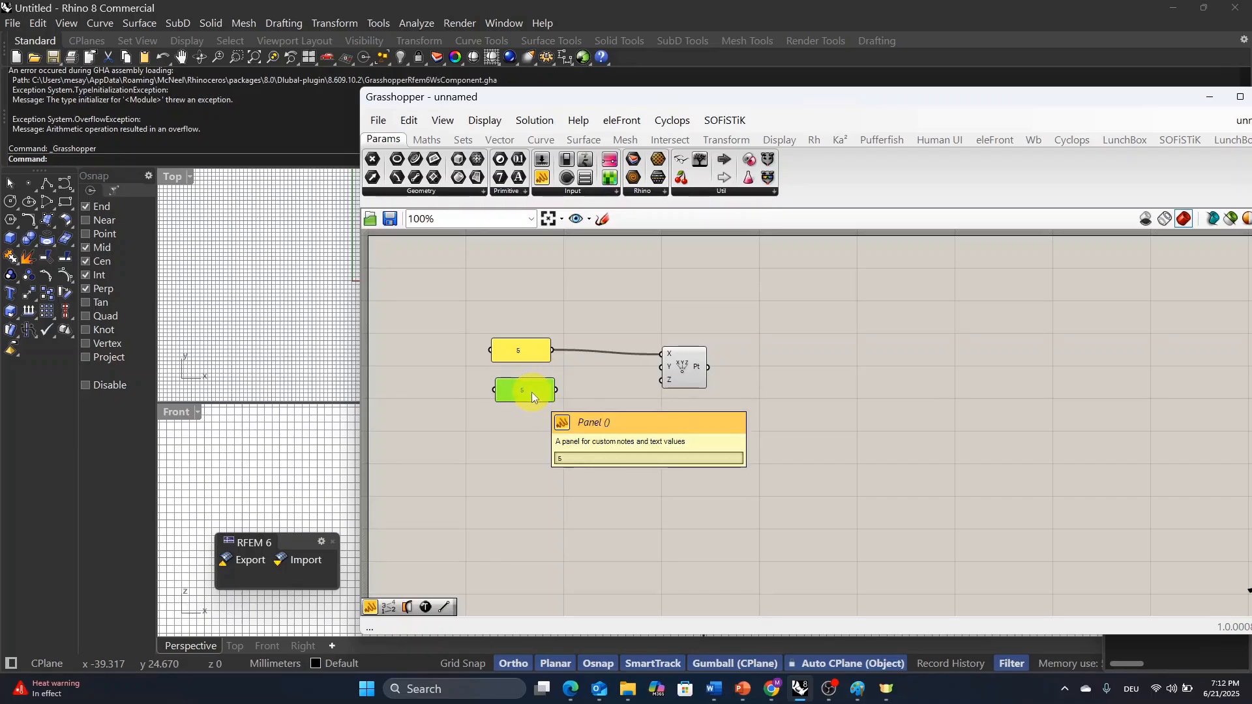
left_click_drag(530, 392, 530, 427, "alt")
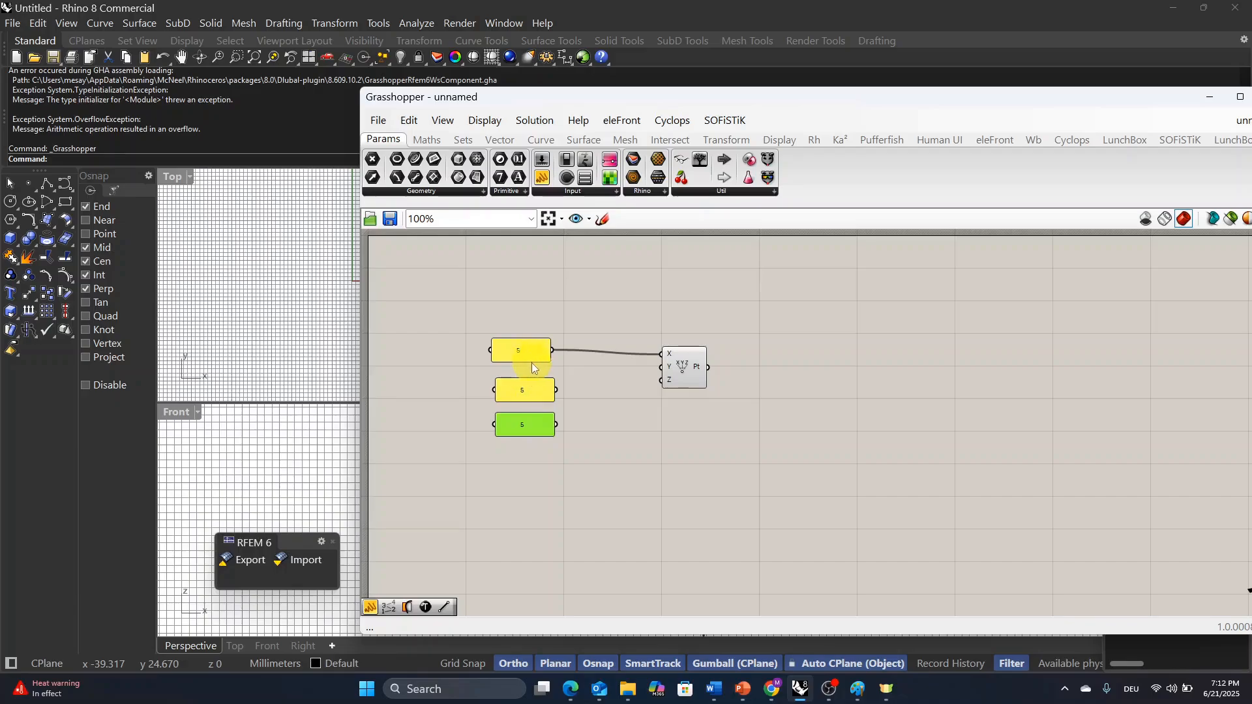
Set the two copied panels to 10 and 15 and wire them to Construct Point's Y and Z inputs respectively
double_click(530, 389)
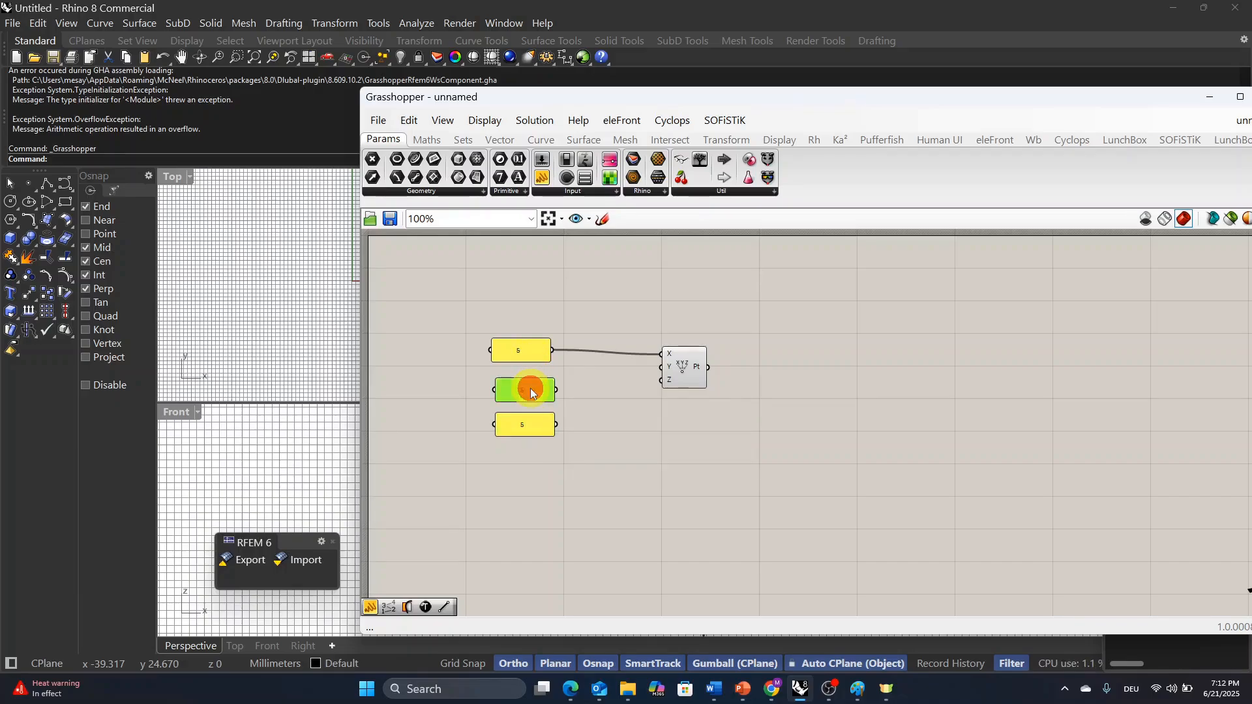
type("10")
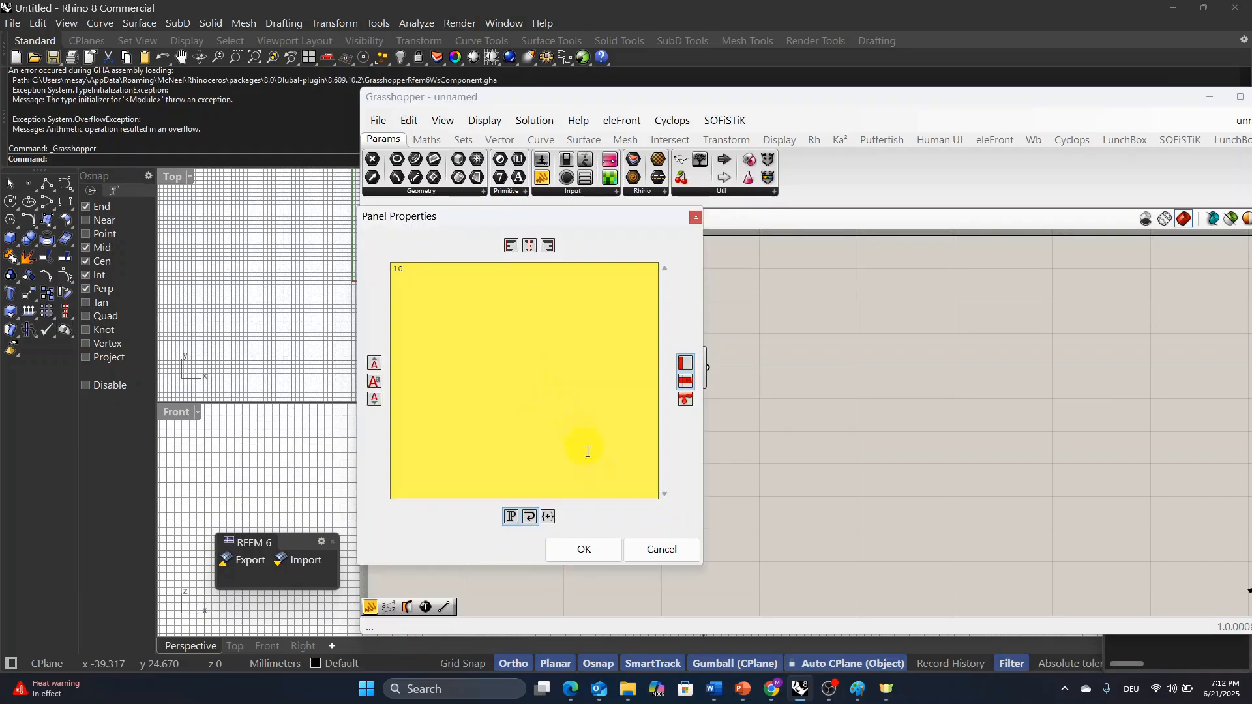
left_click(583, 549)
double_click(533, 425)
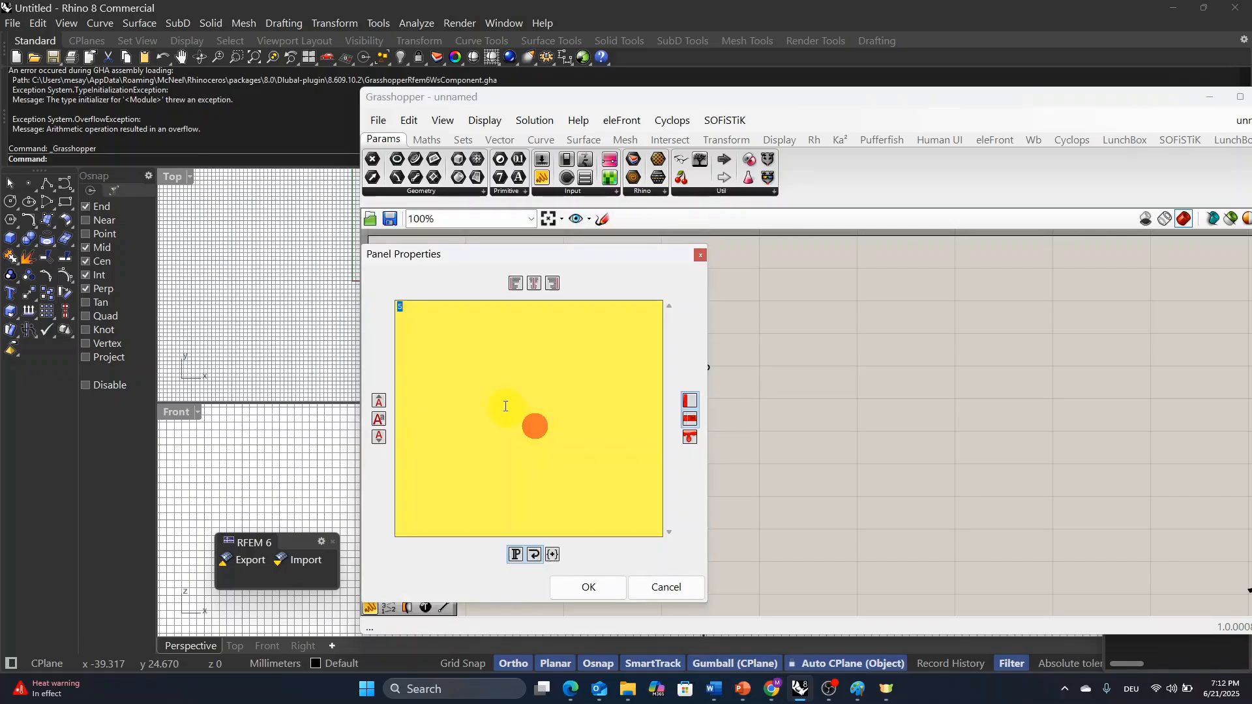
type("15")
left_click(587, 586)
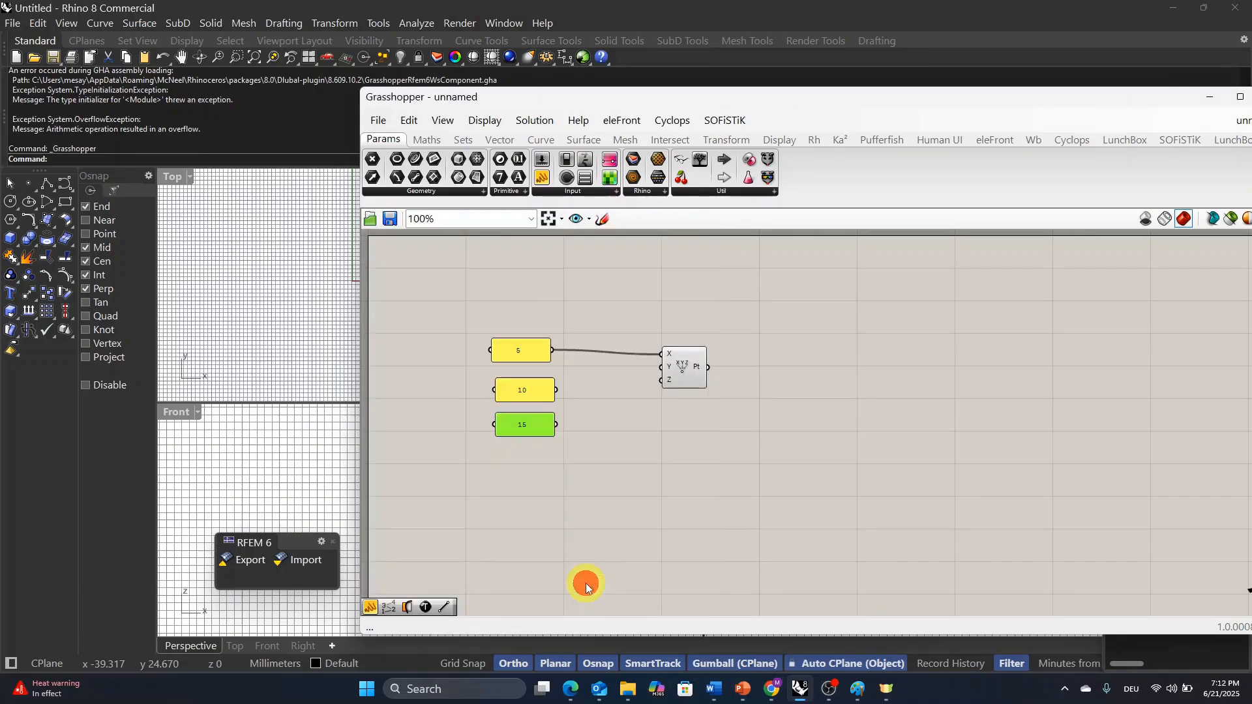
mouse_move(555, 390)
left_mouse_down()
mouse_move(641, 363)
mouse_move(639, 380)
left_mouse_up()
left_click_drag(579, 419, 655, 381)
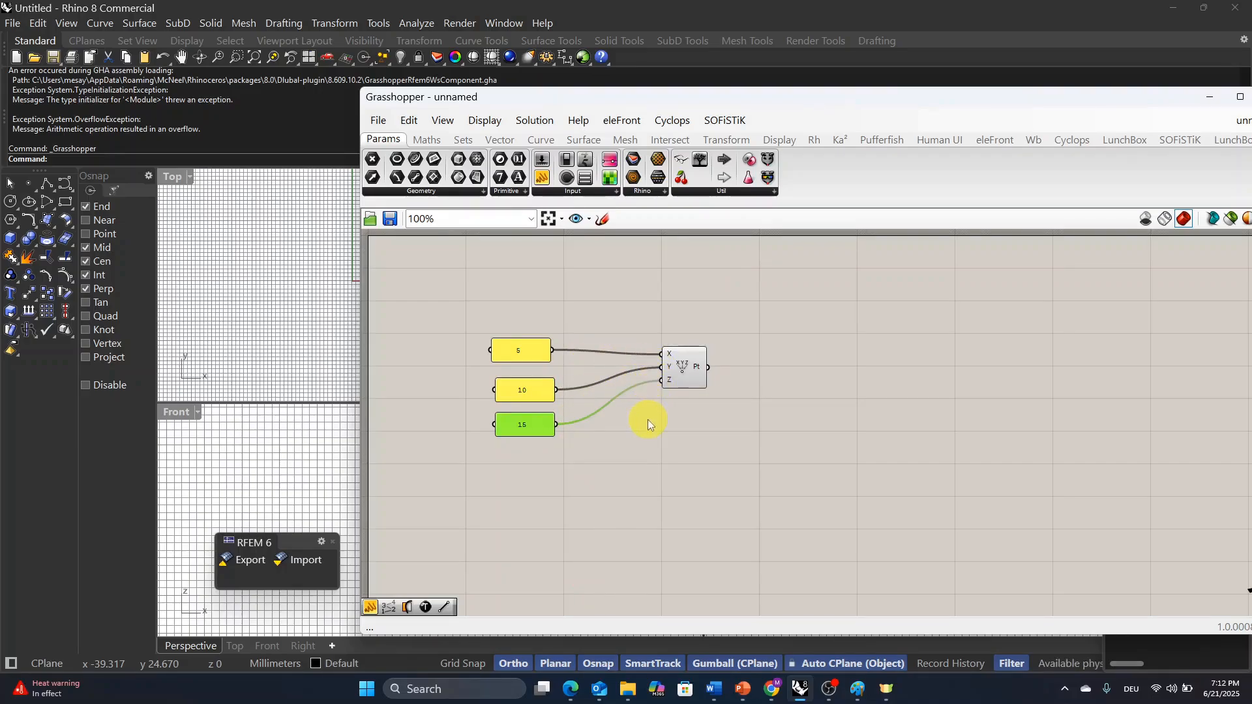
Add an output panel beside Construct Point and connect the Pt output to it
double_click(781, 350)
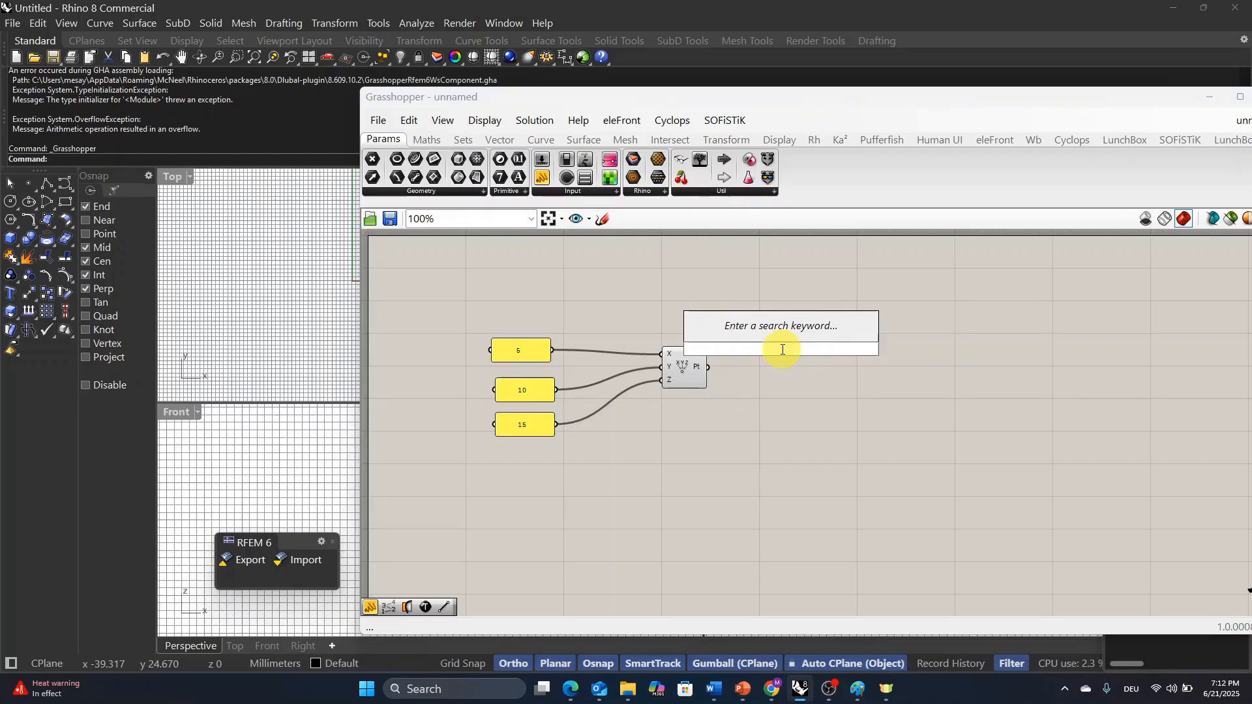
type("panel")
key("Return")
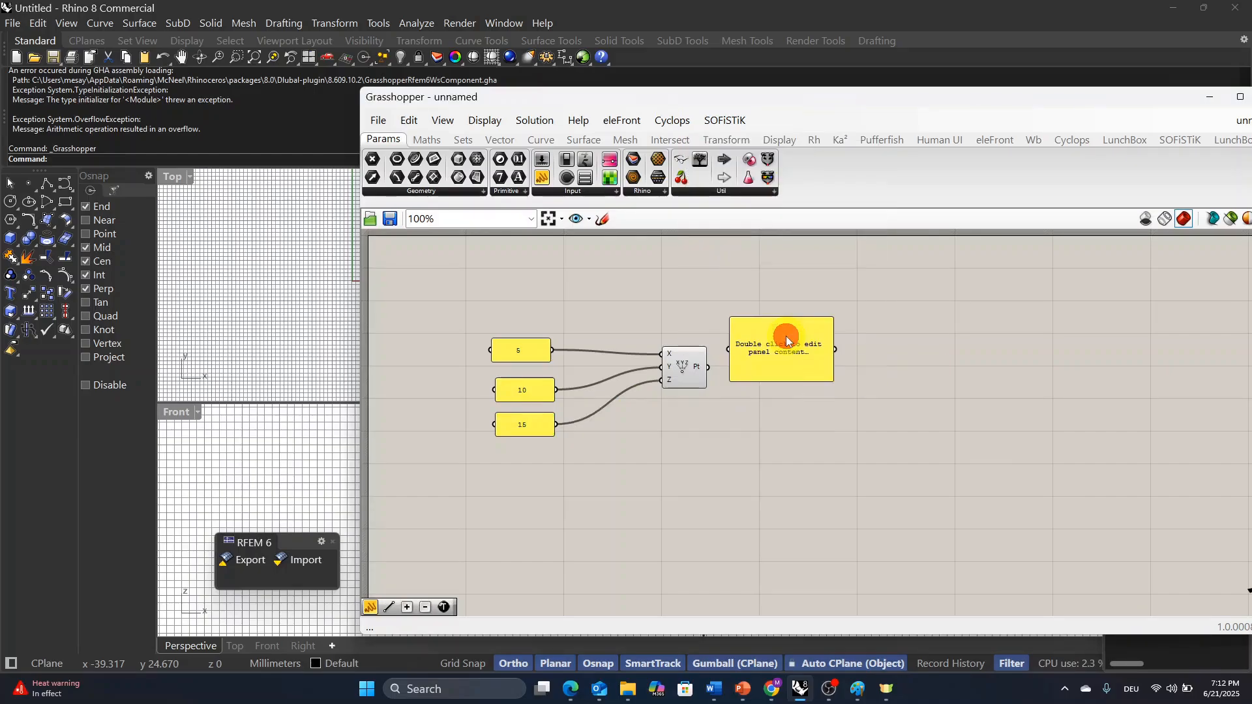
left_click_drag(711, 369, 825, 390)
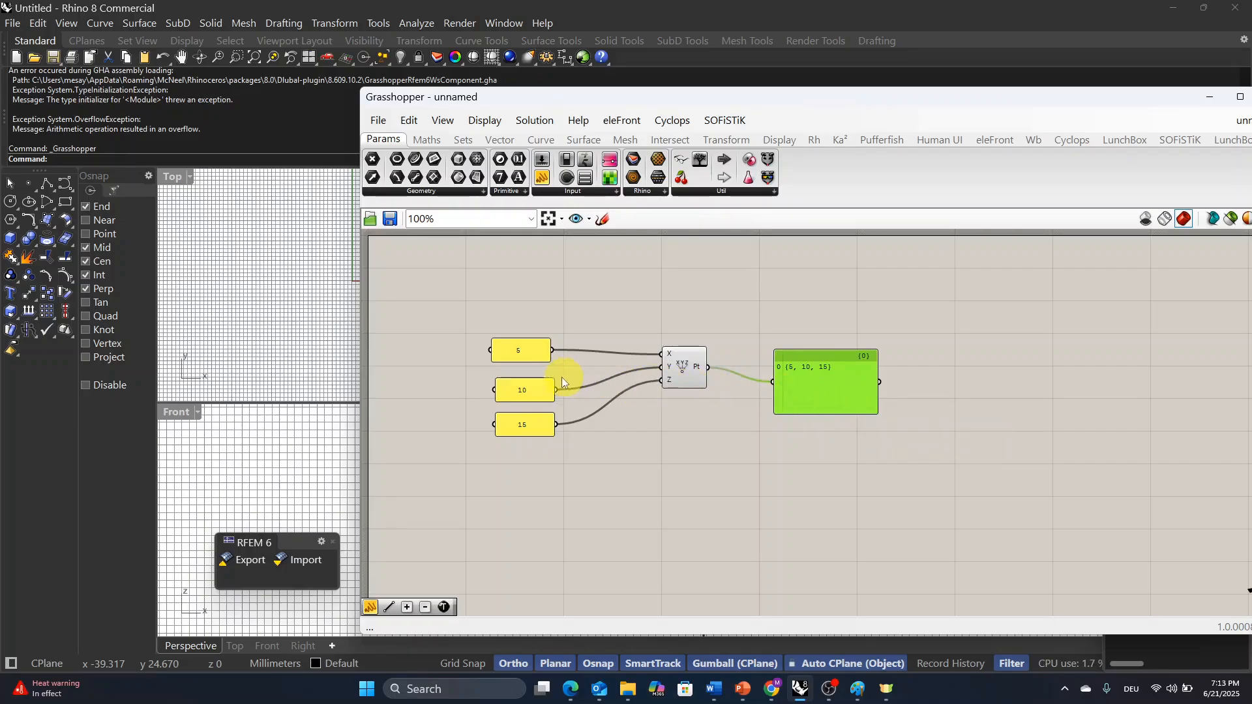
Narrow the Grasshopper window, move it aside, and maximize Rhino's Perspective viewport
left_click_drag(357, 356, 700, 366)
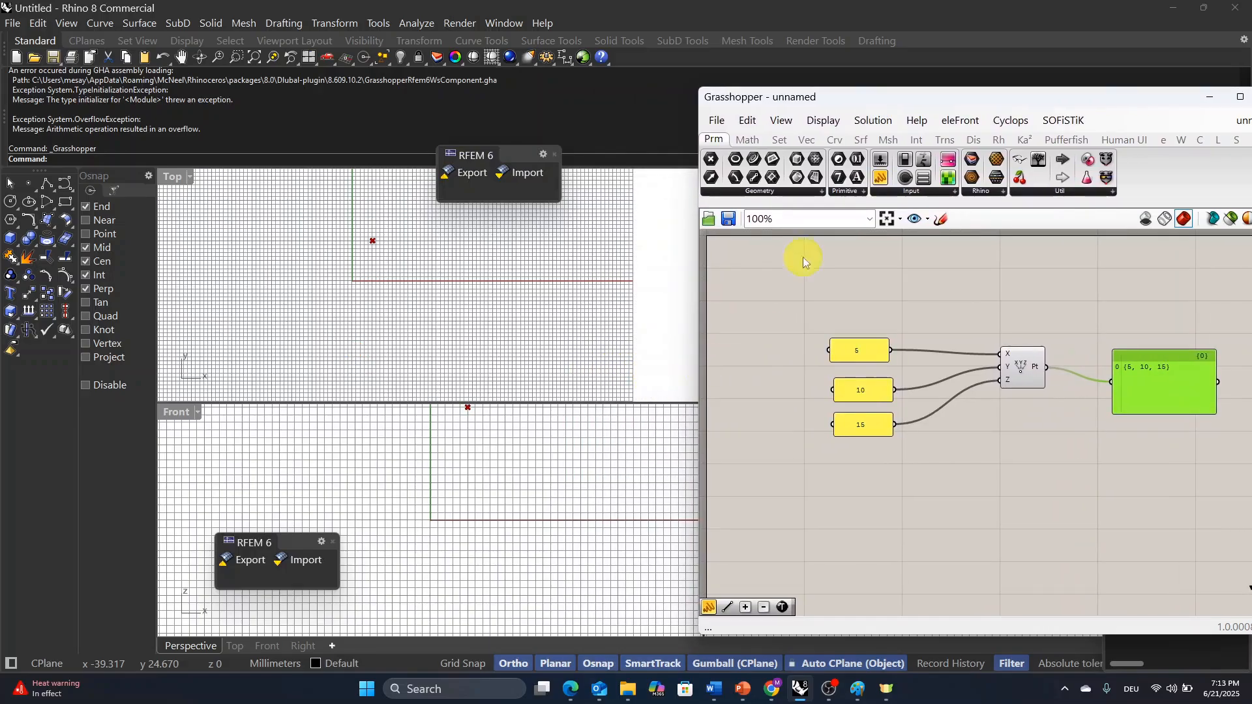
left_click(866, 99)
left_click_drag(866, 99, 909, 212)
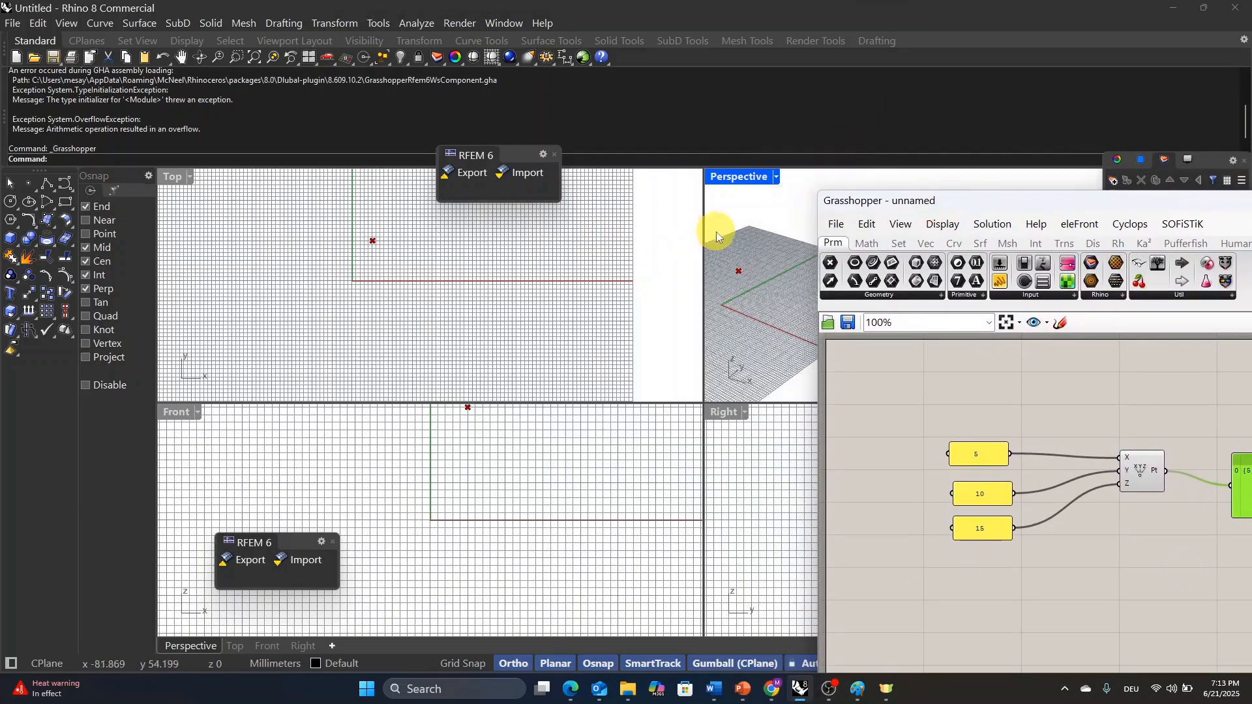
double_click(740, 177)
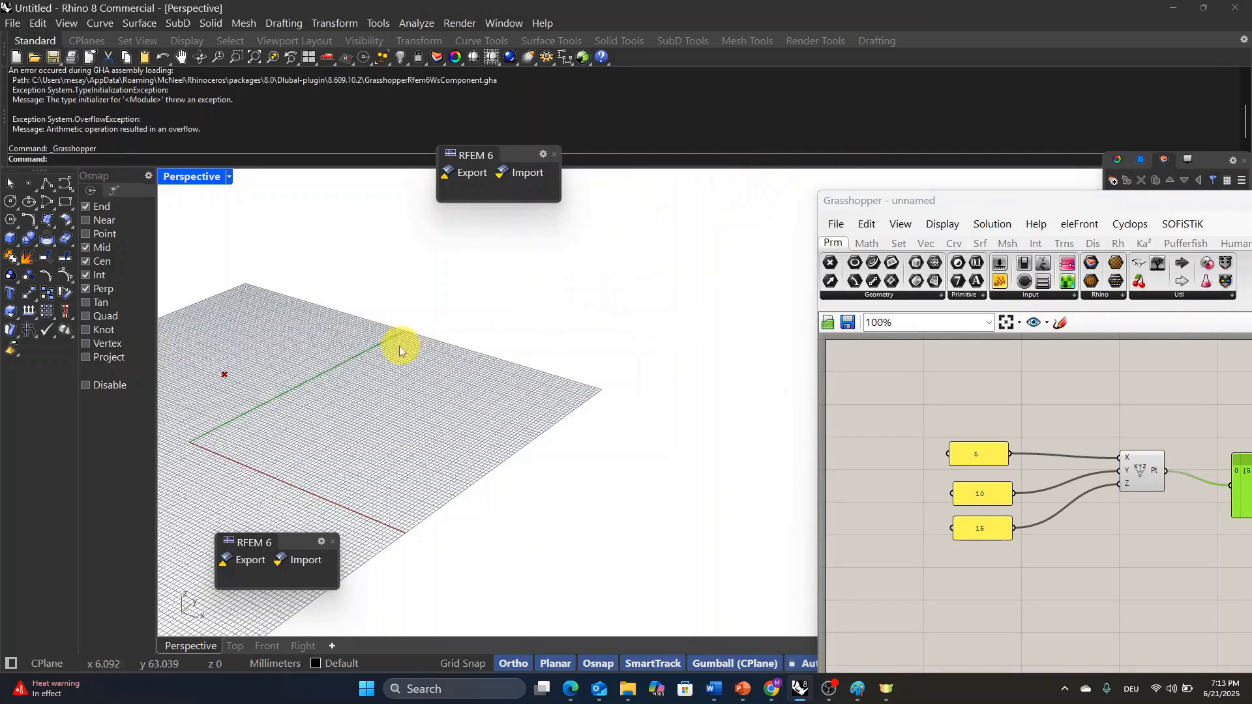
Examine the constructed point in the Perspective viewport and select the Construct Point component to highlight its preview
scroll(670, 353, "down", 2)
scroll(639, 354, "down", 1)
scroll(459, 361, "up", 6)
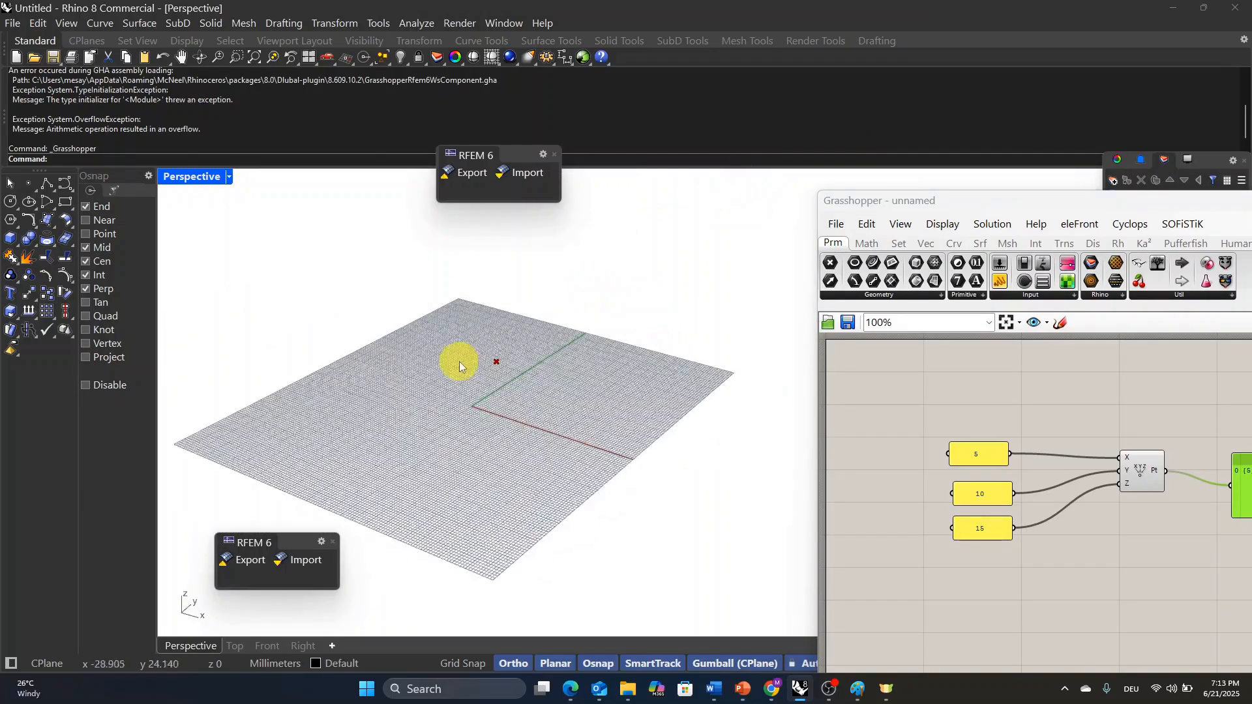
scroll(514, 350, "down", 8)
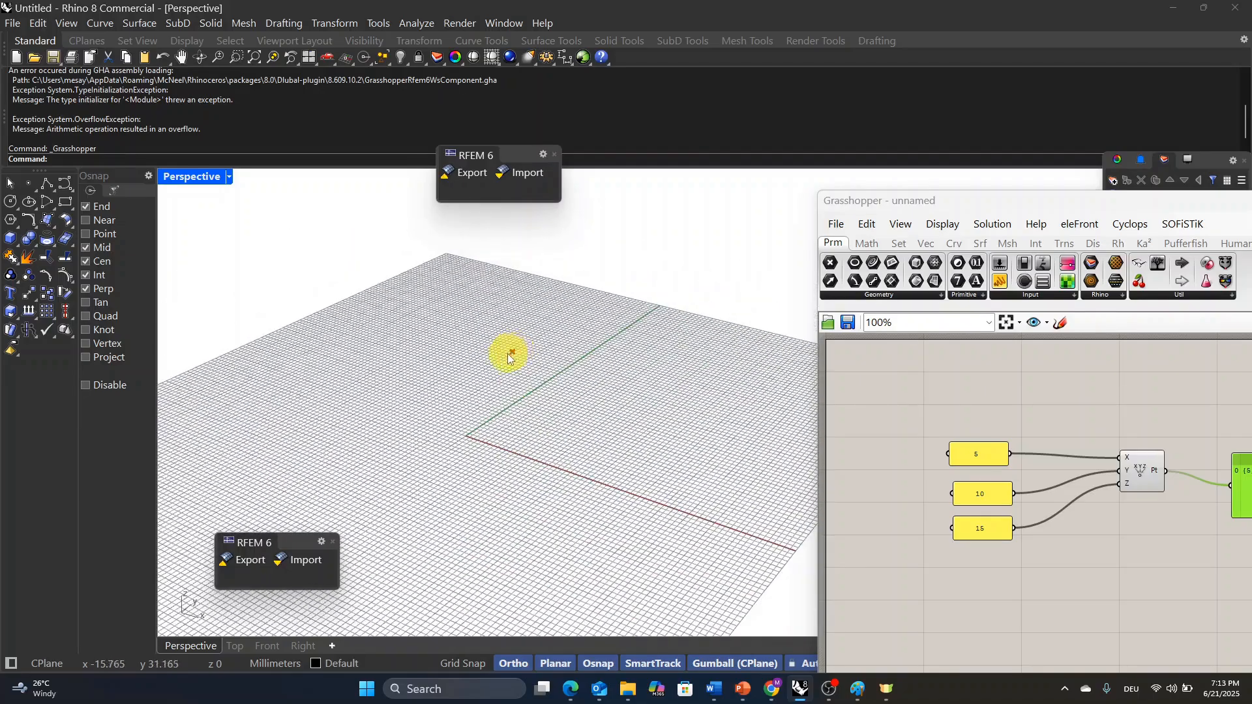
scroll(513, 357, "up", 14)
scroll(481, 322, "down", 12)
scroll(561, 315, "down", 5)
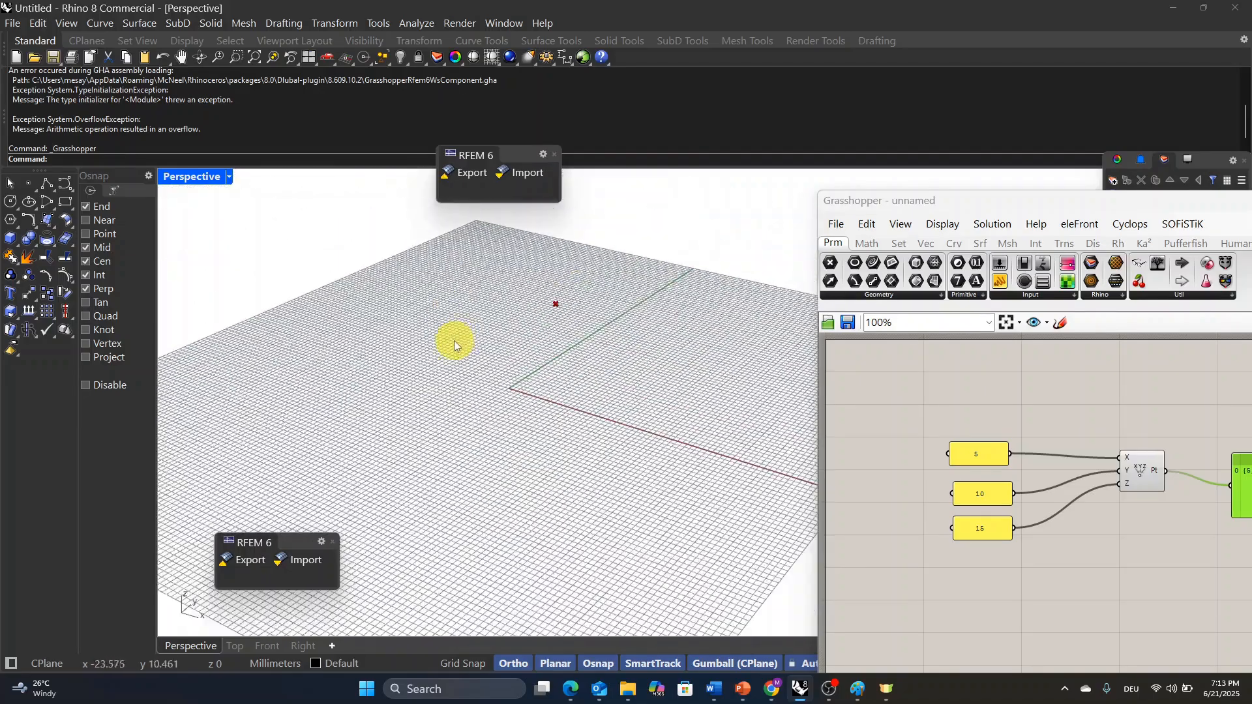
scroll(612, 303, "up", 4)
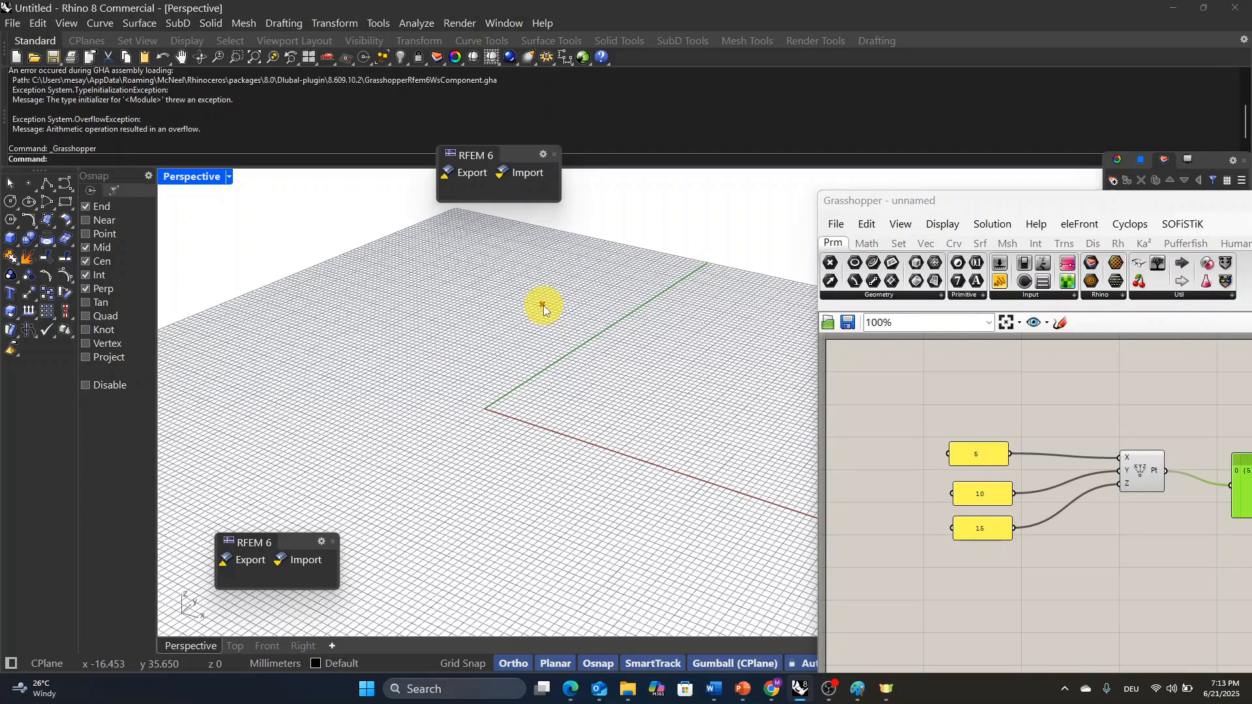
left_click_drag(483, 271, 631, 380)
left_click(1146, 480)
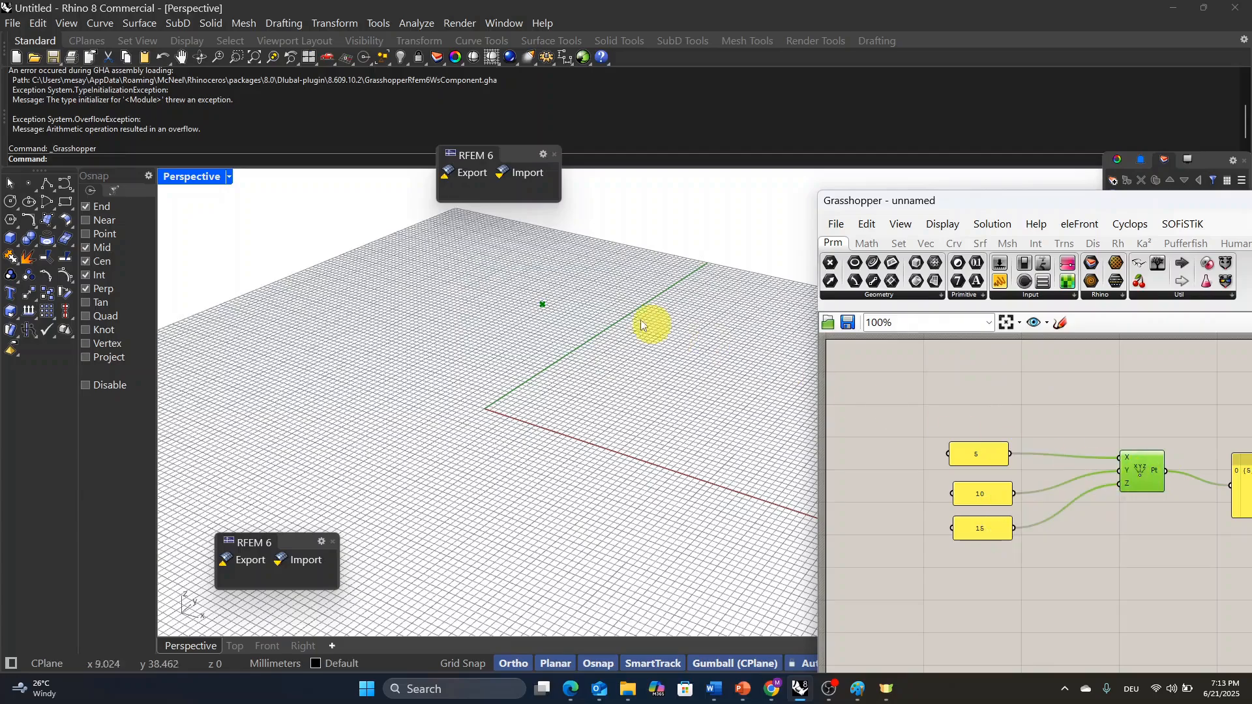
Deselect the Construct Point component and move the Grasshopper window so that the whole definition fits in view
scroll(550, 304, "up", 3)
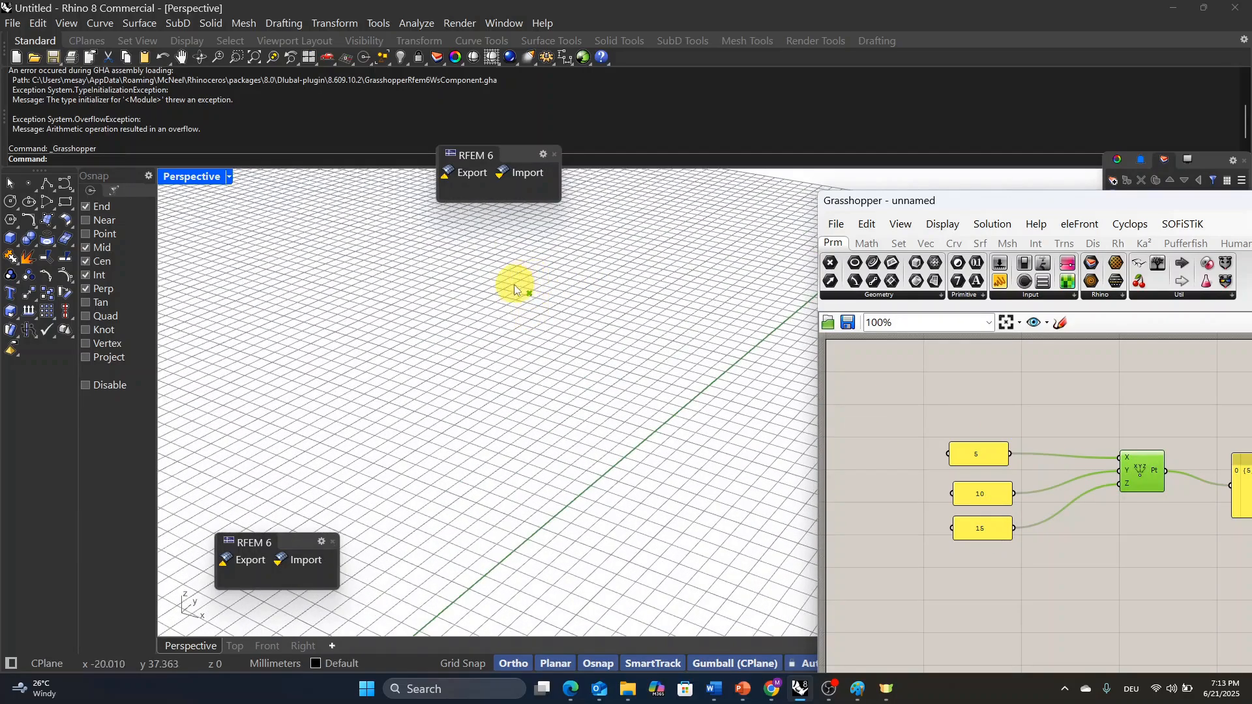
left_click(1169, 539)
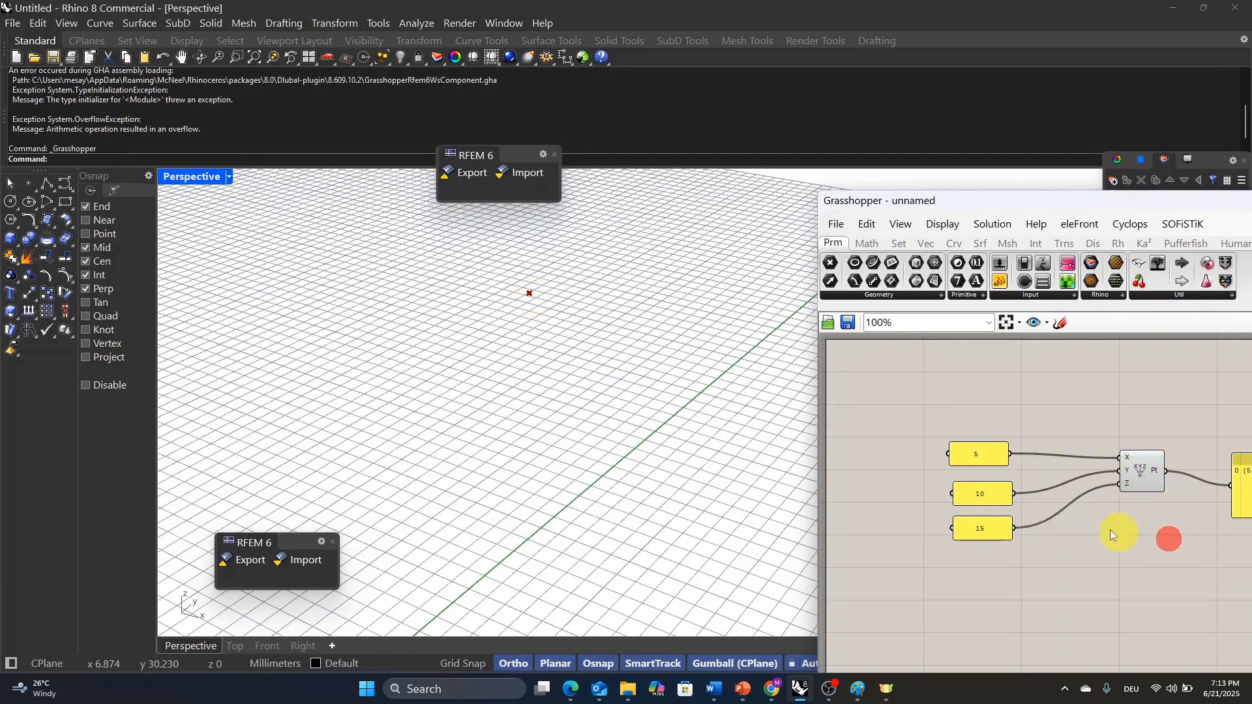
left_click_drag(1056, 207, 717, 89)
scroll(680, 318, "down", 1)
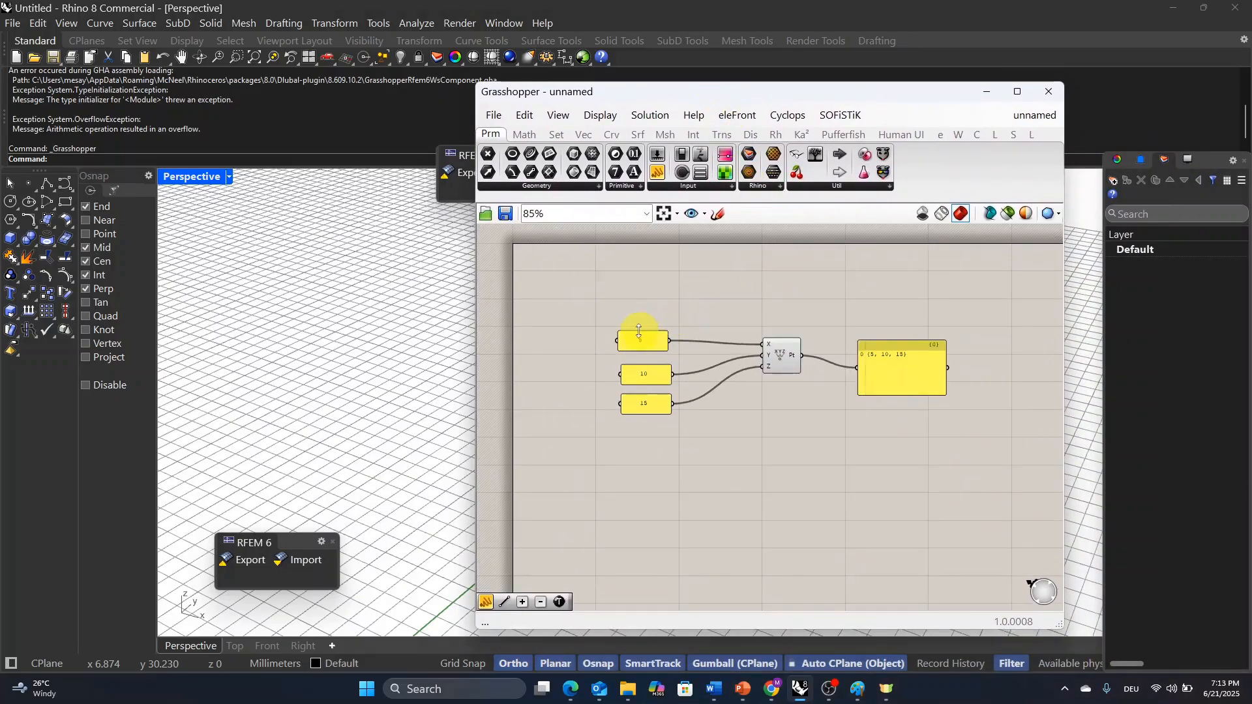
Duplicate the entire point definition, including its three input panels and output panel, directly below the original
left_click_drag(578, 282, 971, 468)
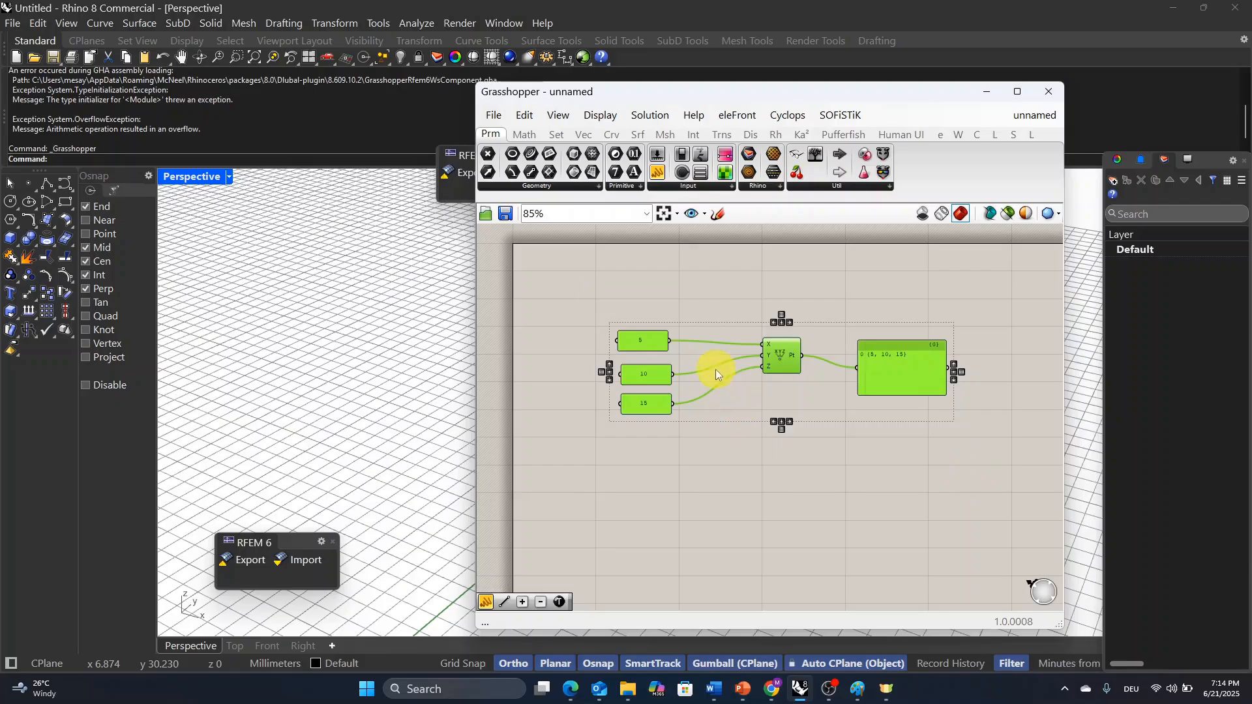
left_click(781, 355)
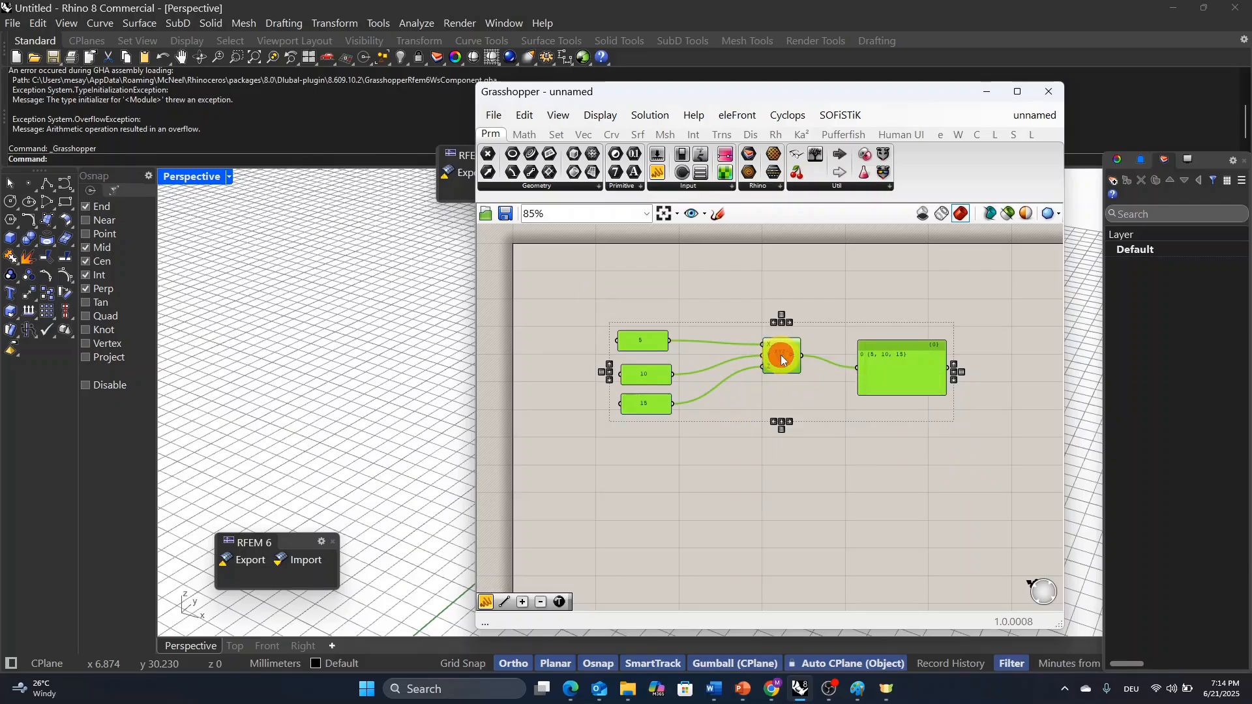
key("alt")
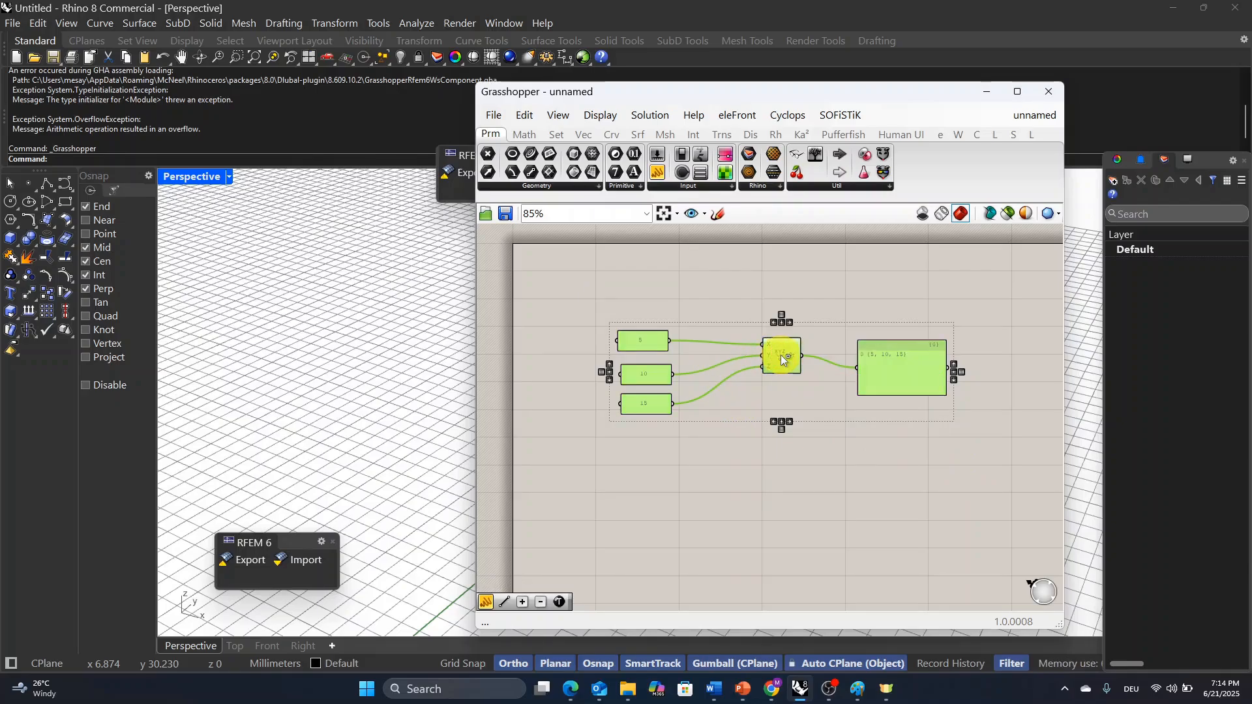
left_click_drag(780, 355, 789, 477, "alt")
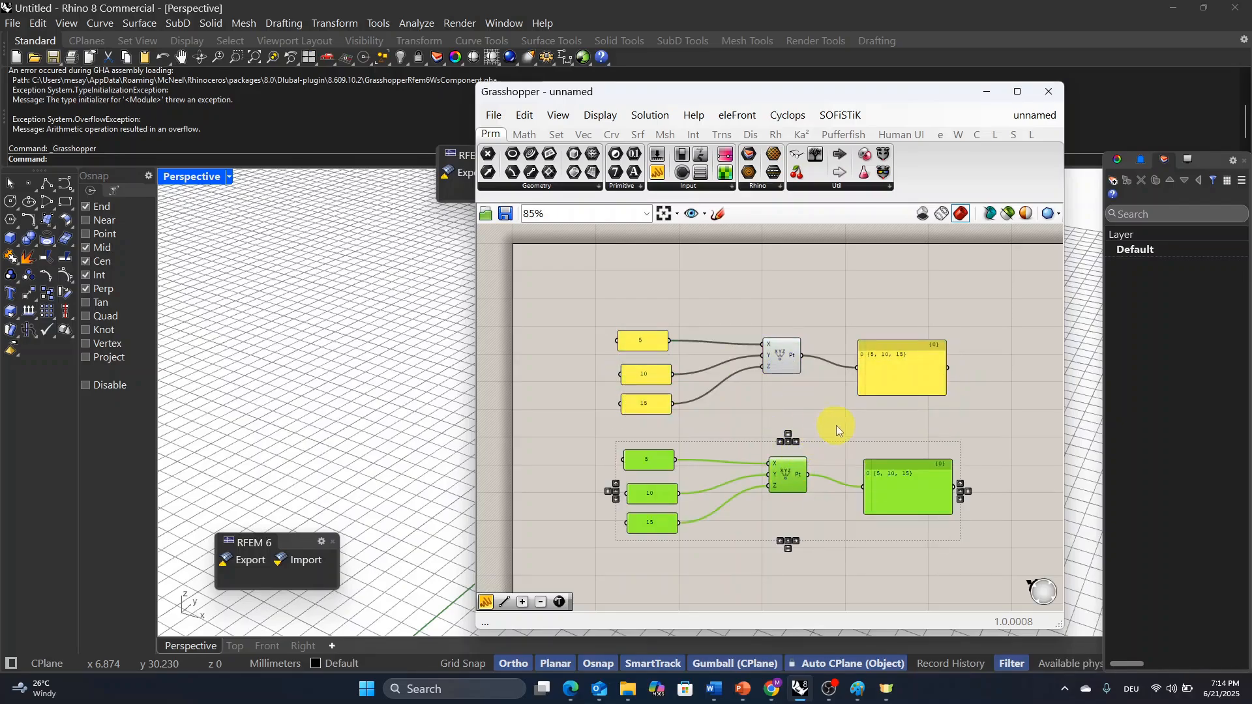
Set the X, Y and Z panels of the duplicated point definition to 15, 20 and 25
scroll(837, 407, "down", 2)
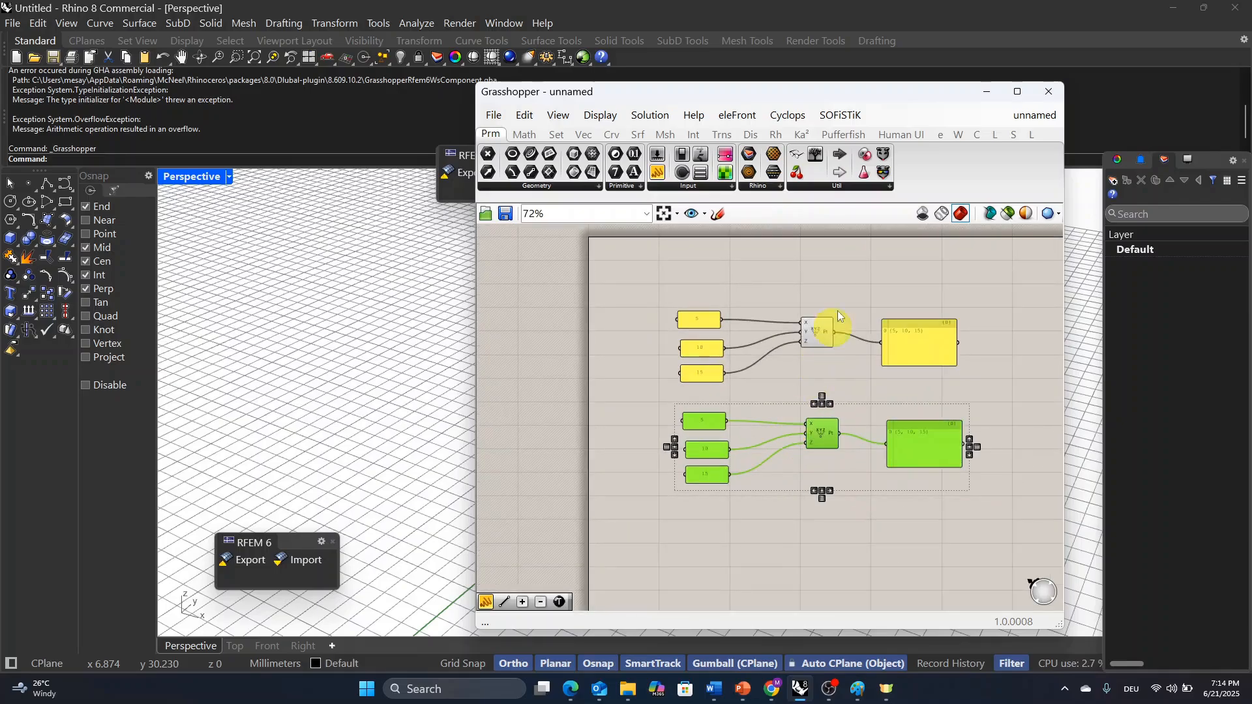
scroll(761, 450, "up", 5)
double_click(665, 400)
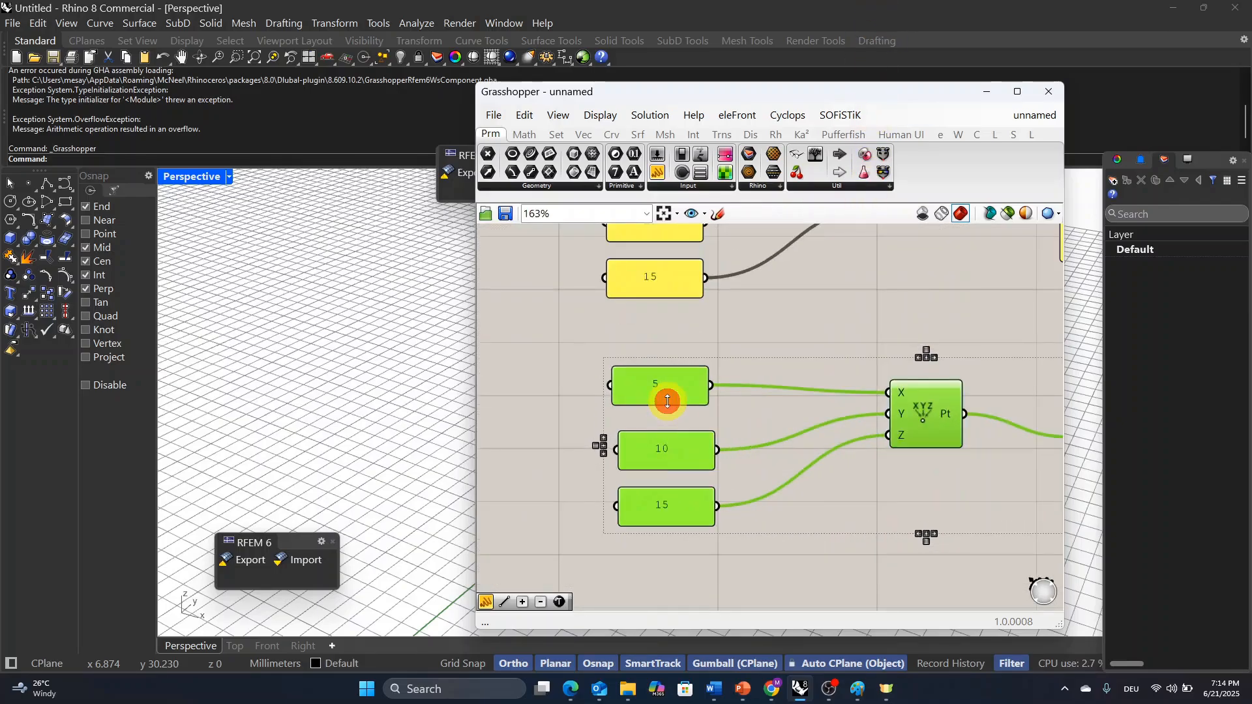
type("15")
left_click(717, 562)
double_click(679, 444)
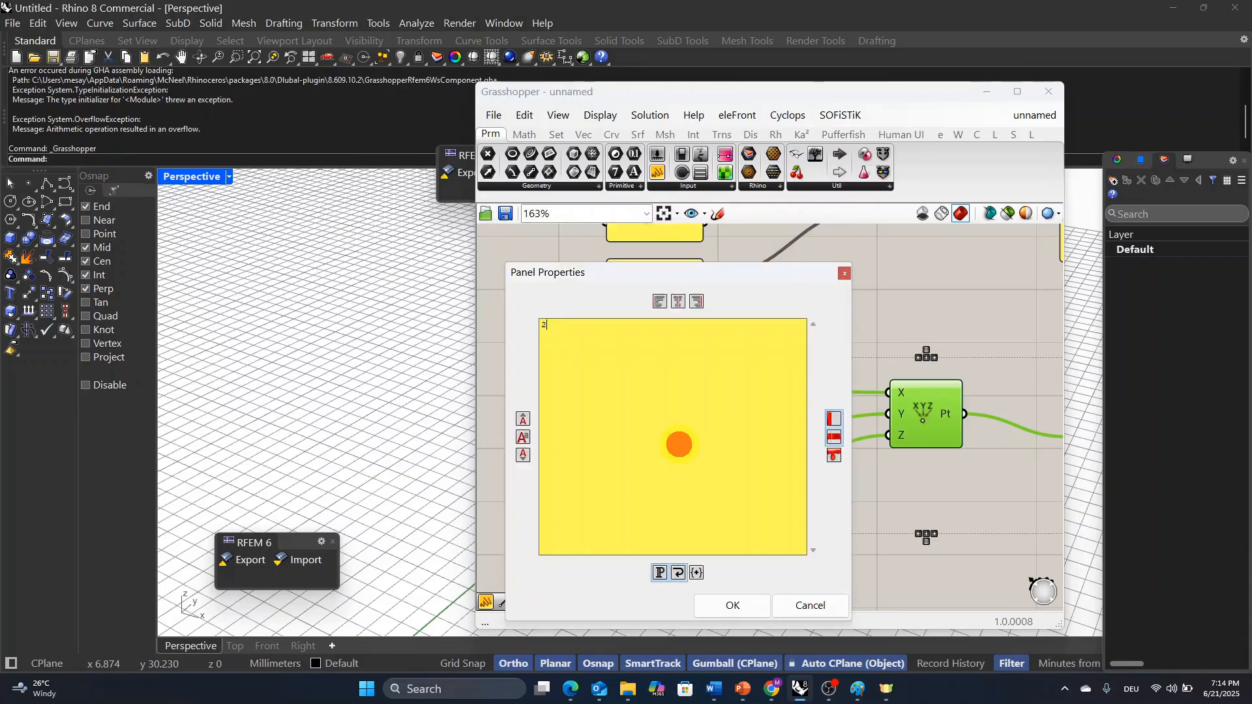
type("15")
left_click(744, 605)
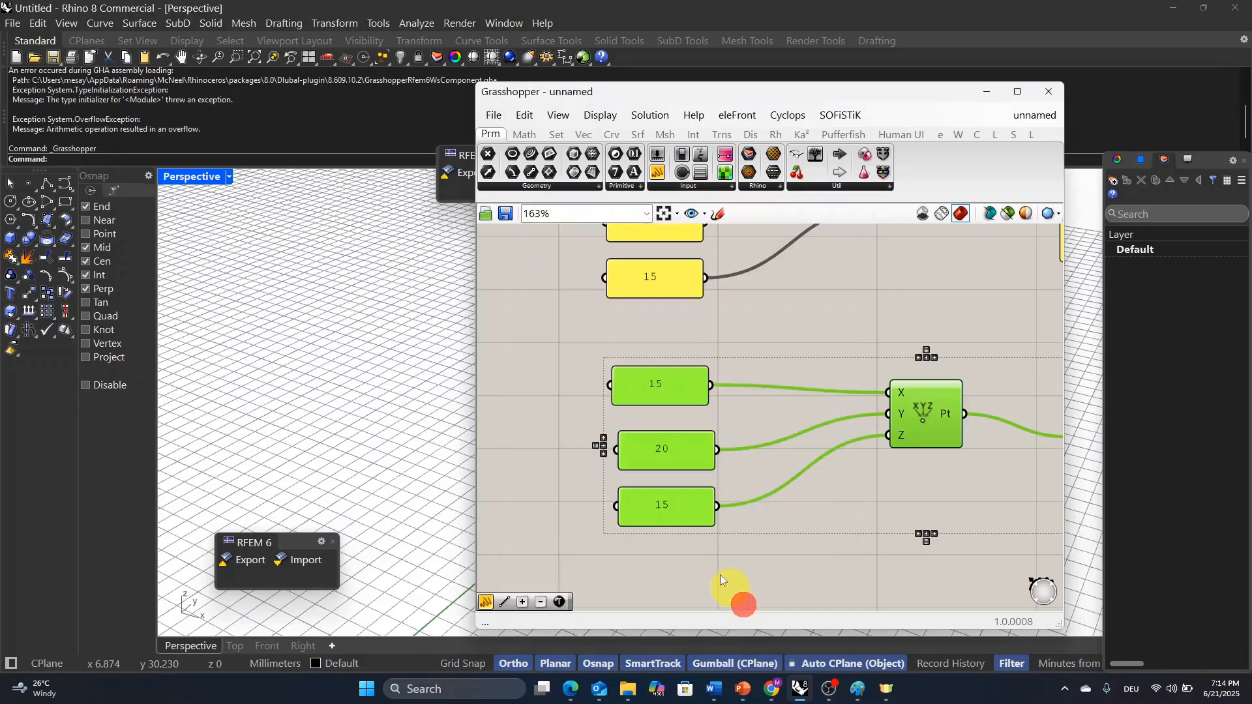
double_click(691, 515)
type("25")
left_click(743, 651)
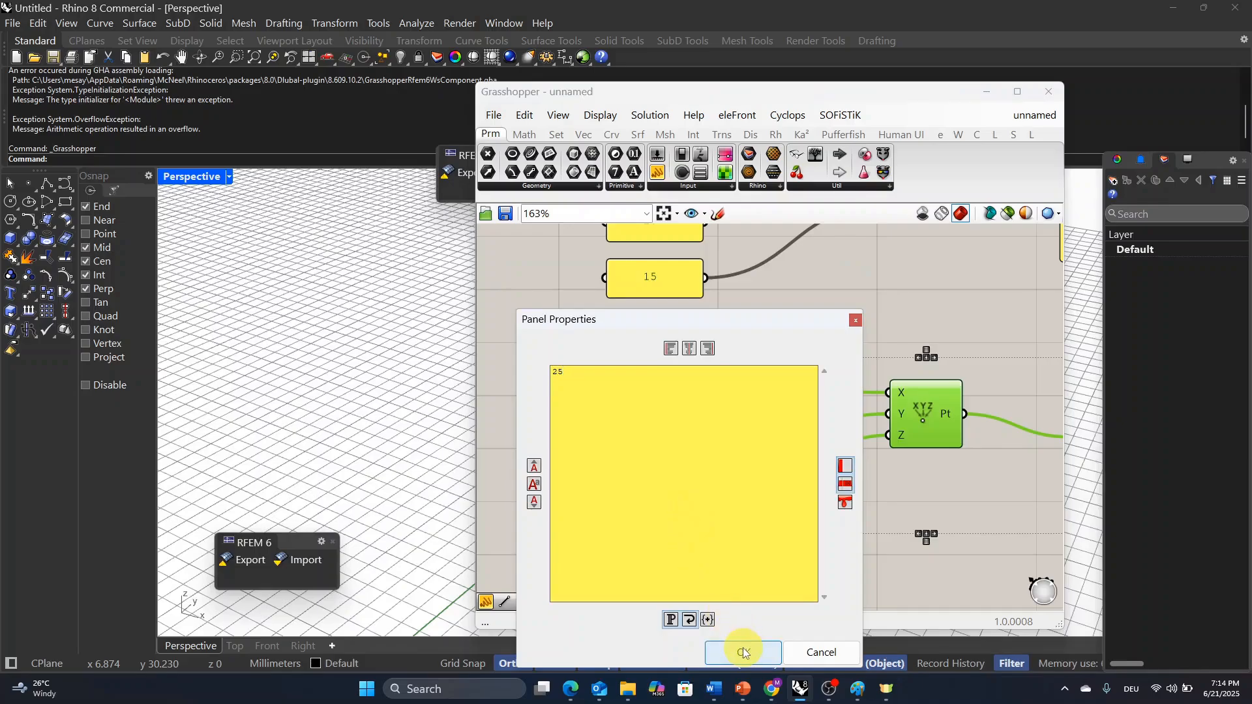
Add a Line component that joins two points and place it between the two output panels
right_click_drag(307, 392, 408, 313)
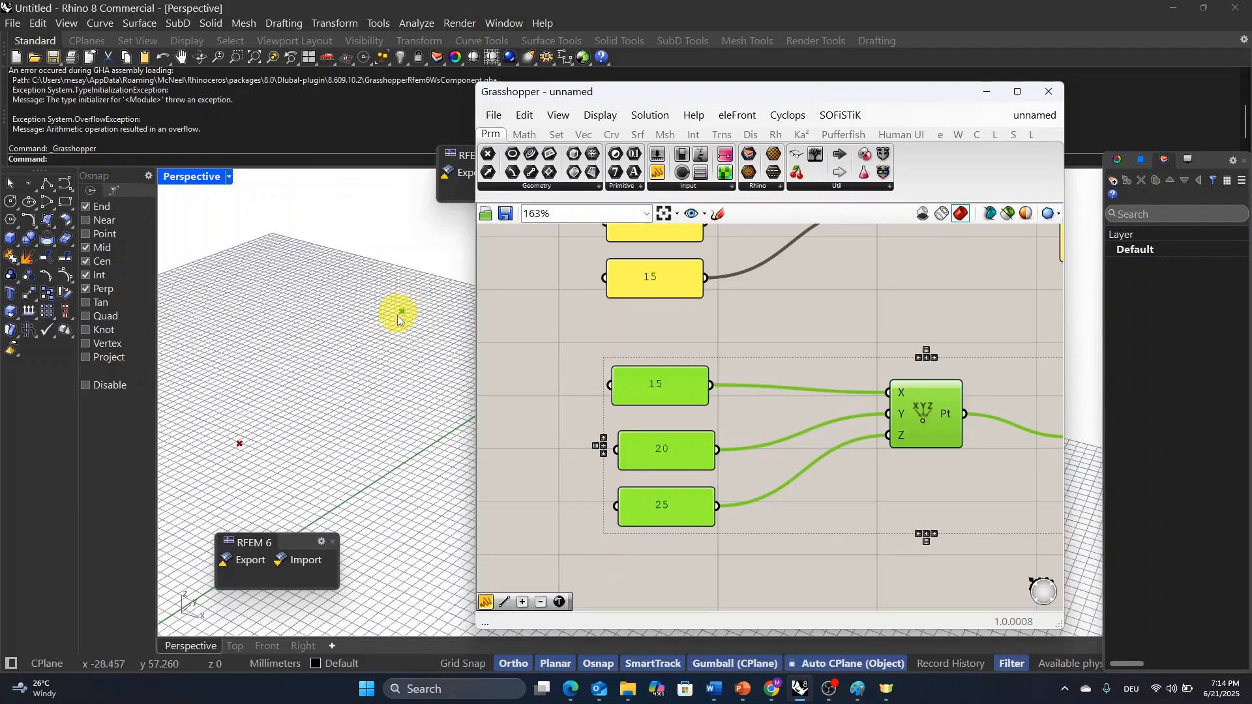
scroll(717, 386, "down", 3)
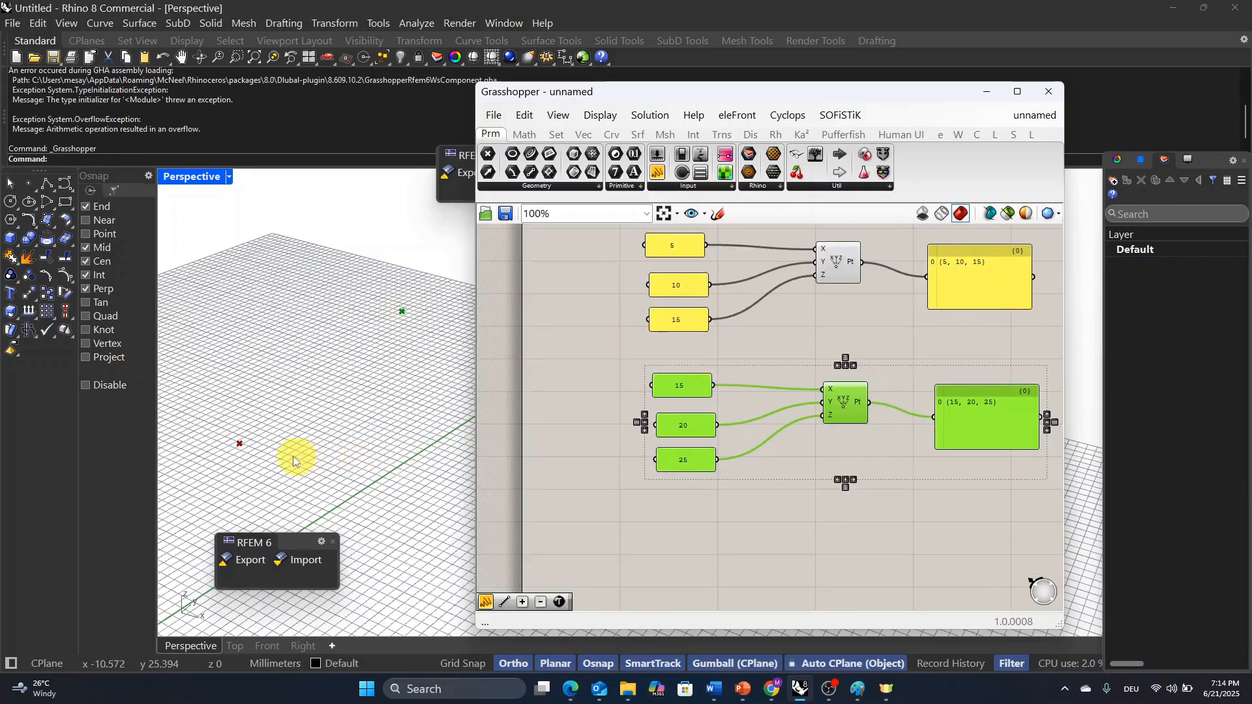
scroll(820, 411, "down", 3)
left_click(855, 497)
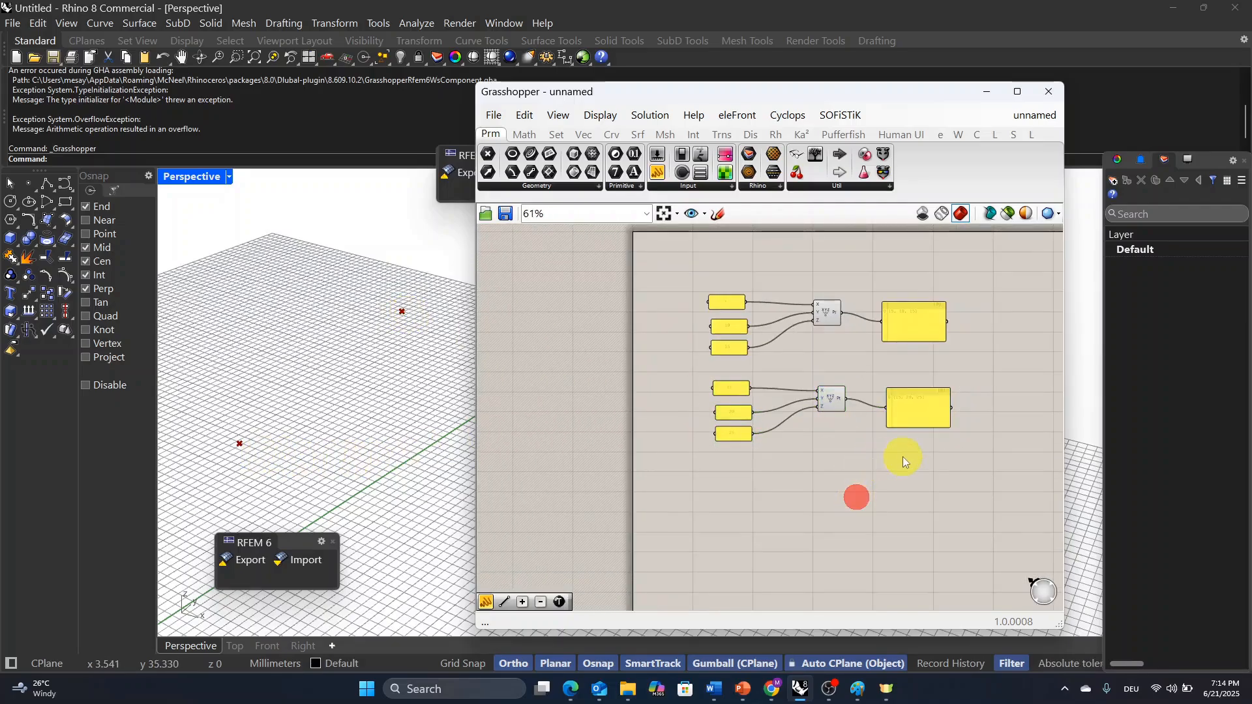
scroll(902, 457, "up", 2)
double_click(762, 490)
type("line")
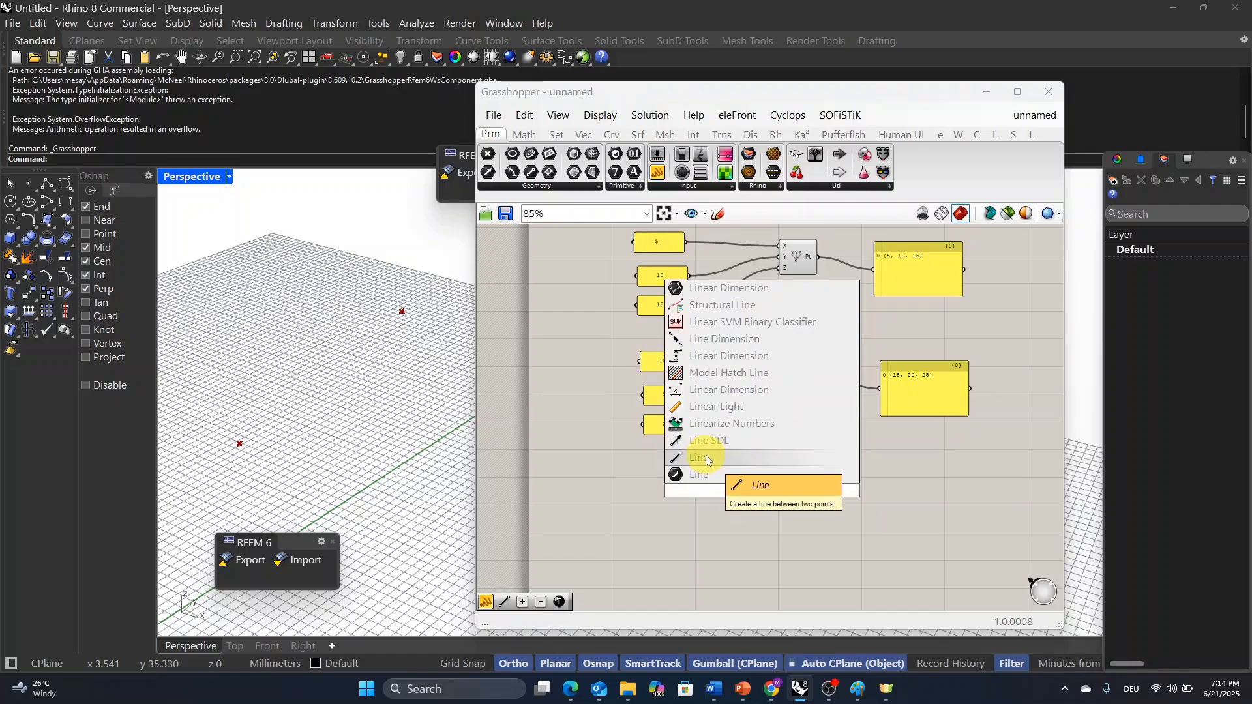
left_click(702, 456)
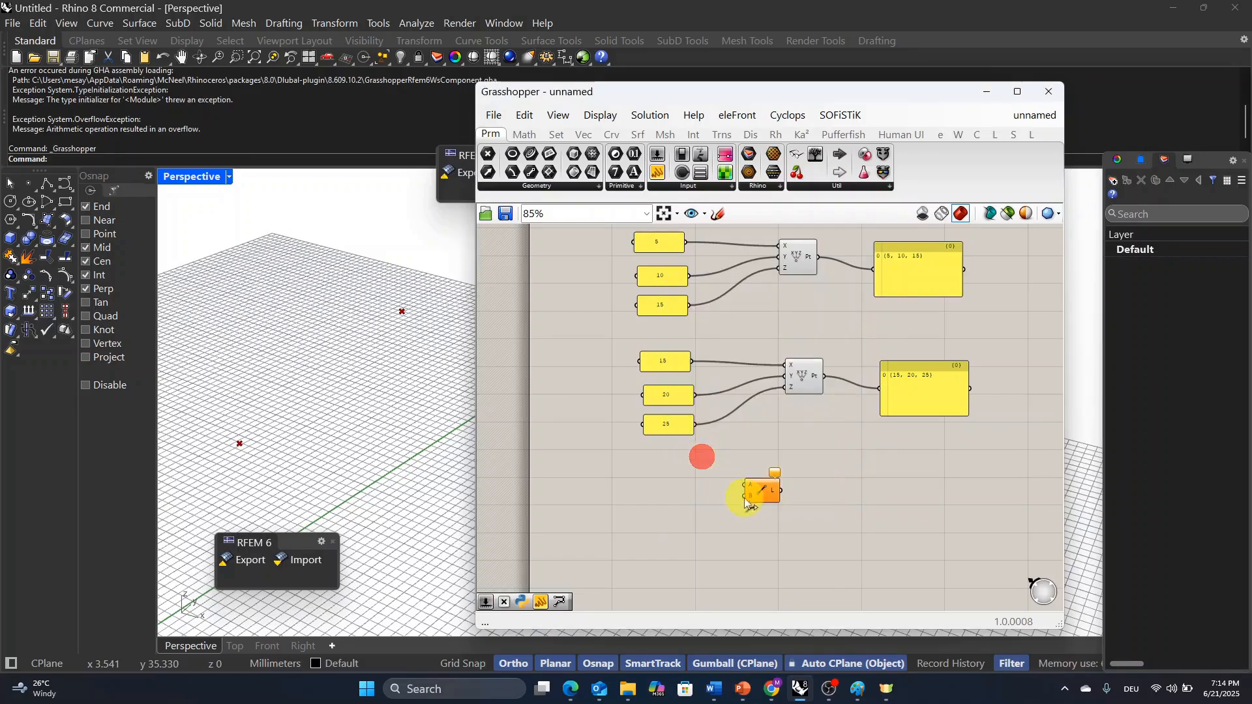
left_click_drag(761, 492, 929, 325)
Connect the original point's Pt output to the Line's A input and the duplicated point's Pt output to its B input
left_click_drag(819, 257, 913, 322)
left_click_drag(824, 377, 913, 333)
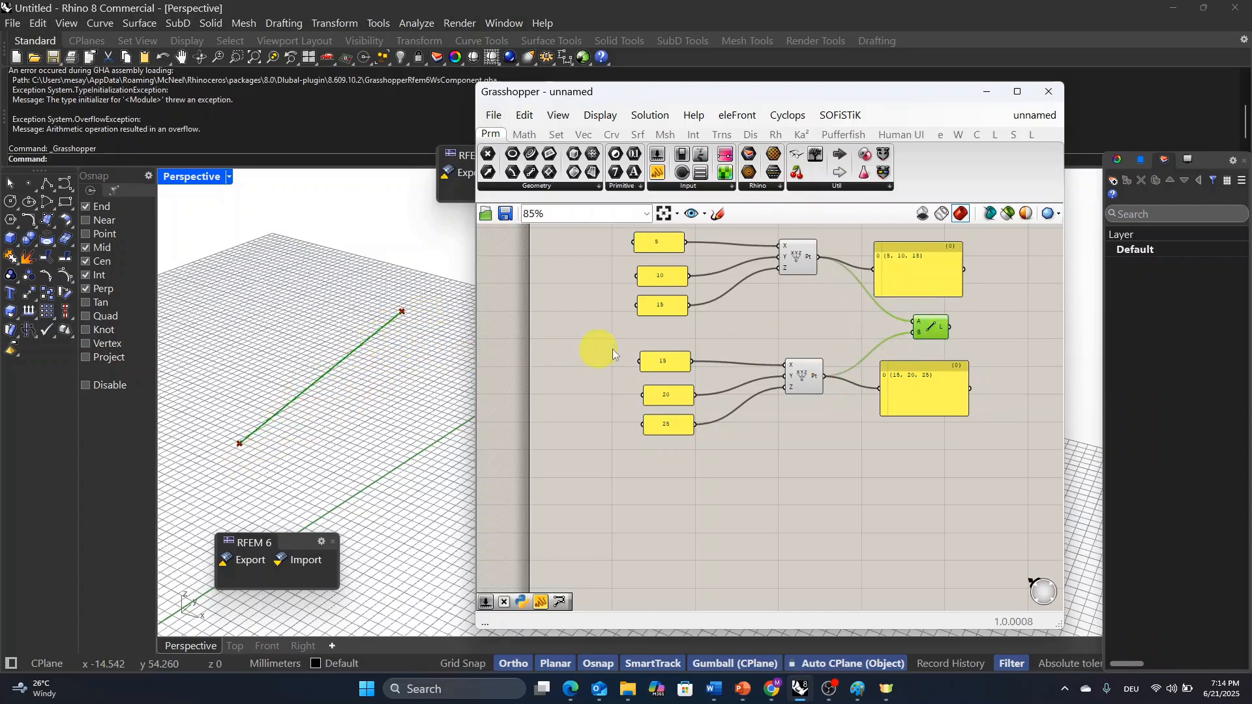
scroll(730, 374, "down", 2)
left_click(799, 457)
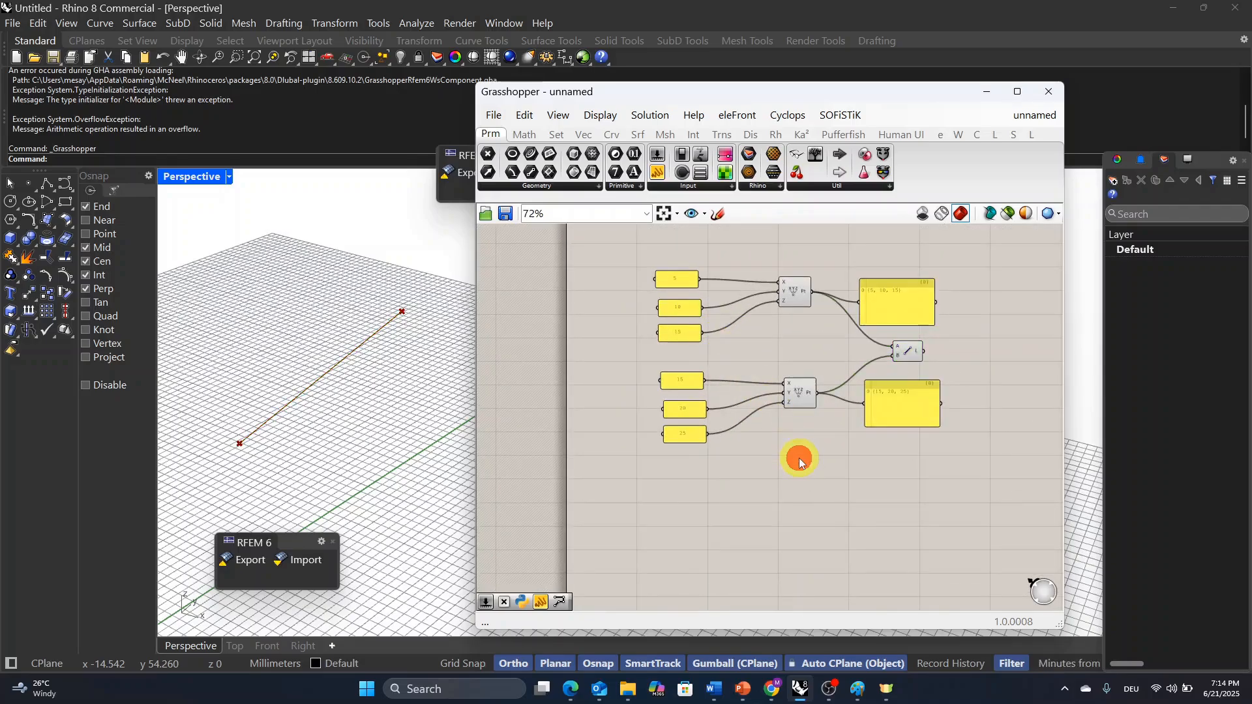
Set the second point's X panel to 100 and select the Line component to highlight its preview
scroll(783, 326, "up", 2)
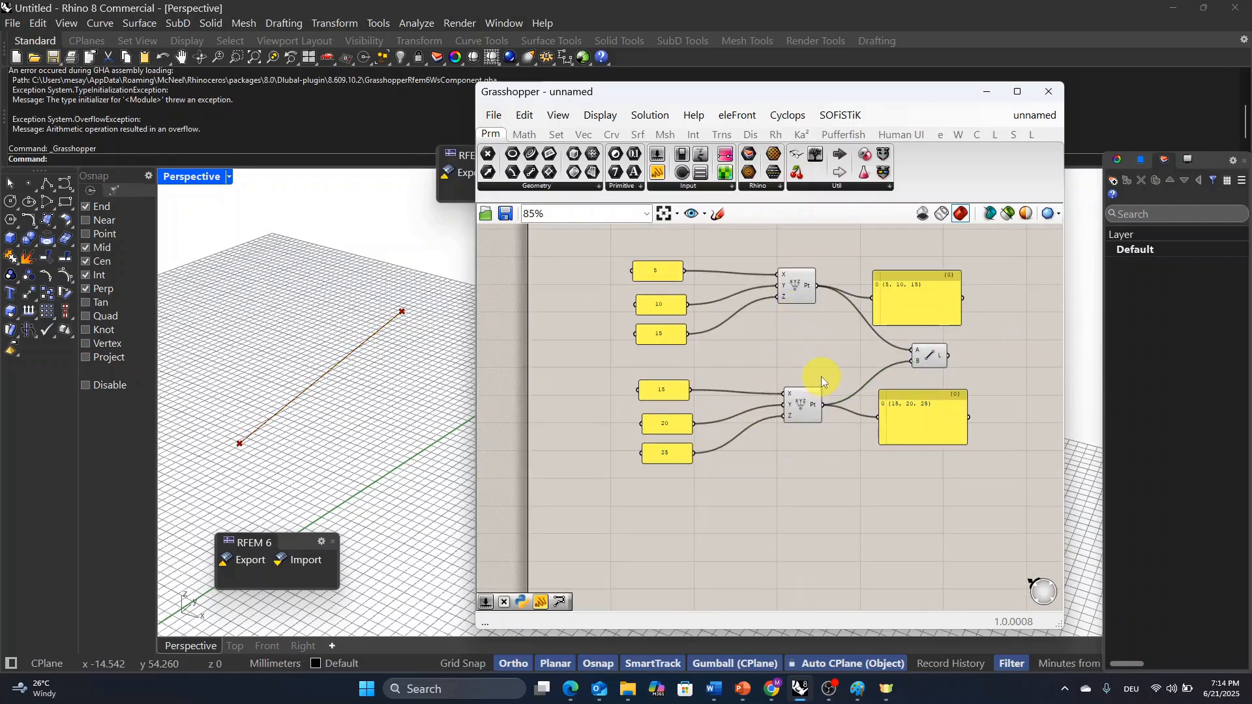
scroll(664, 391, "up", 2)
double_click(662, 389)
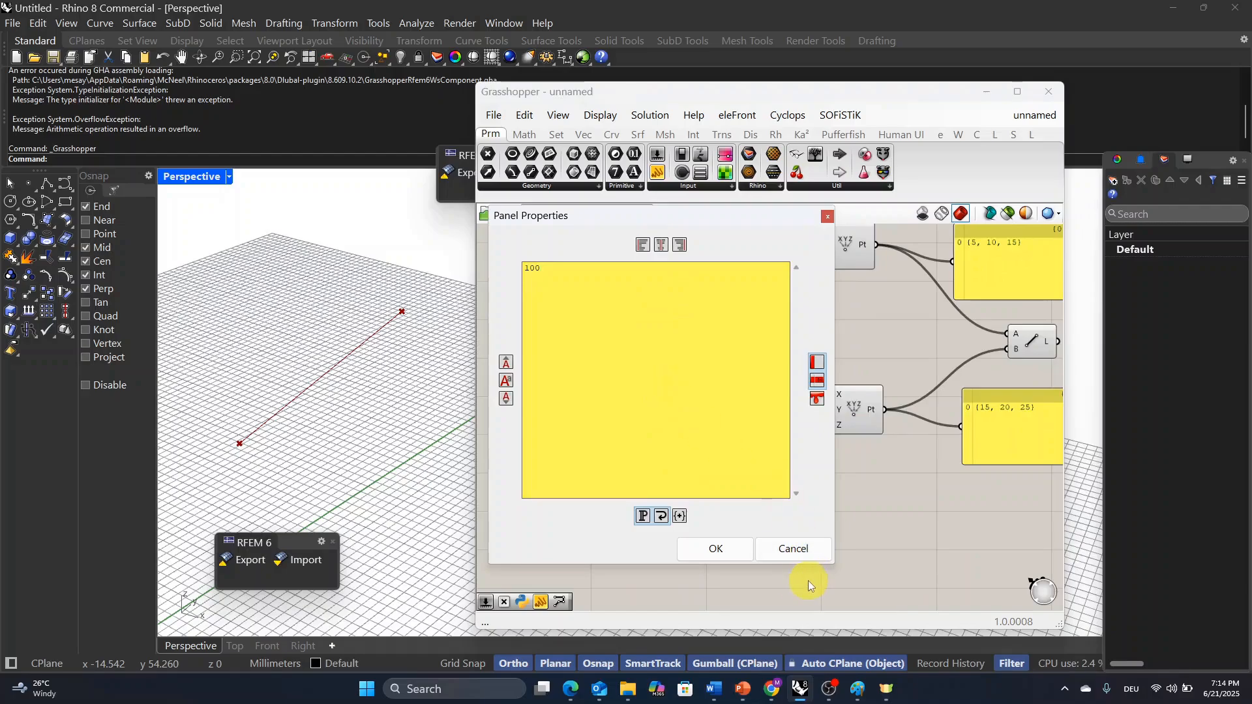
left_click(716, 550)
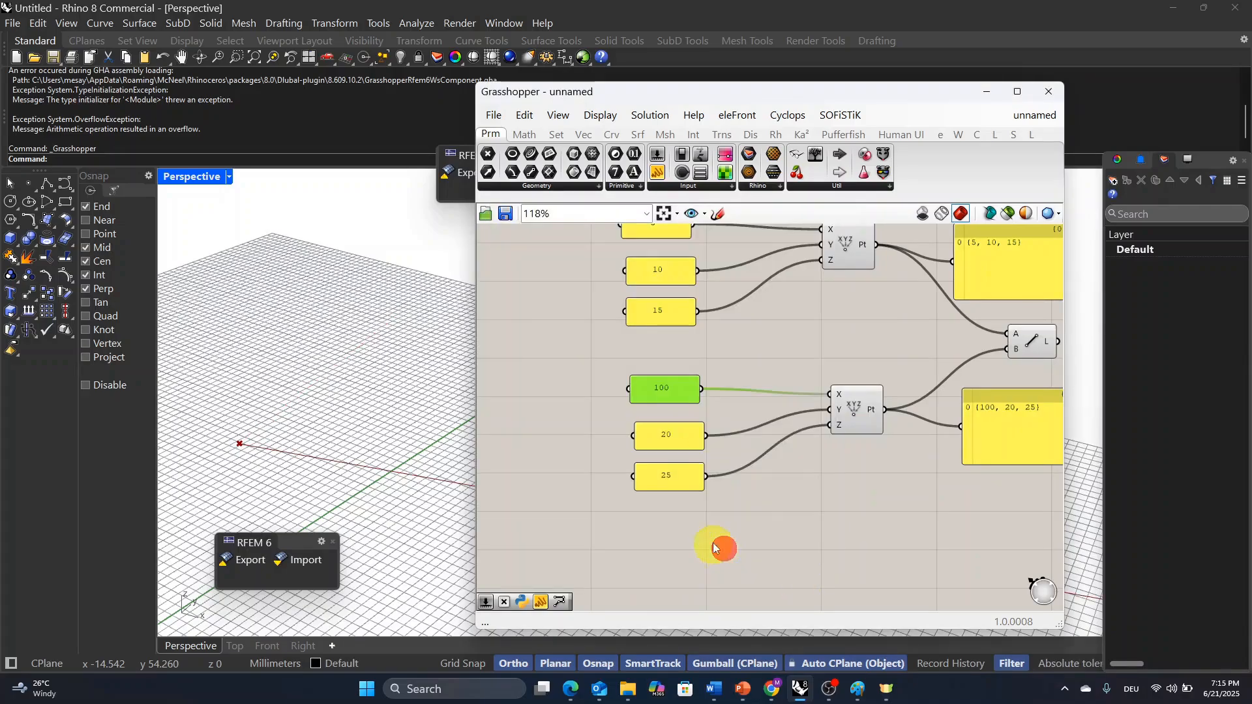
scroll(302, 365, "down", 2)
scroll(301, 364, "down", 3)
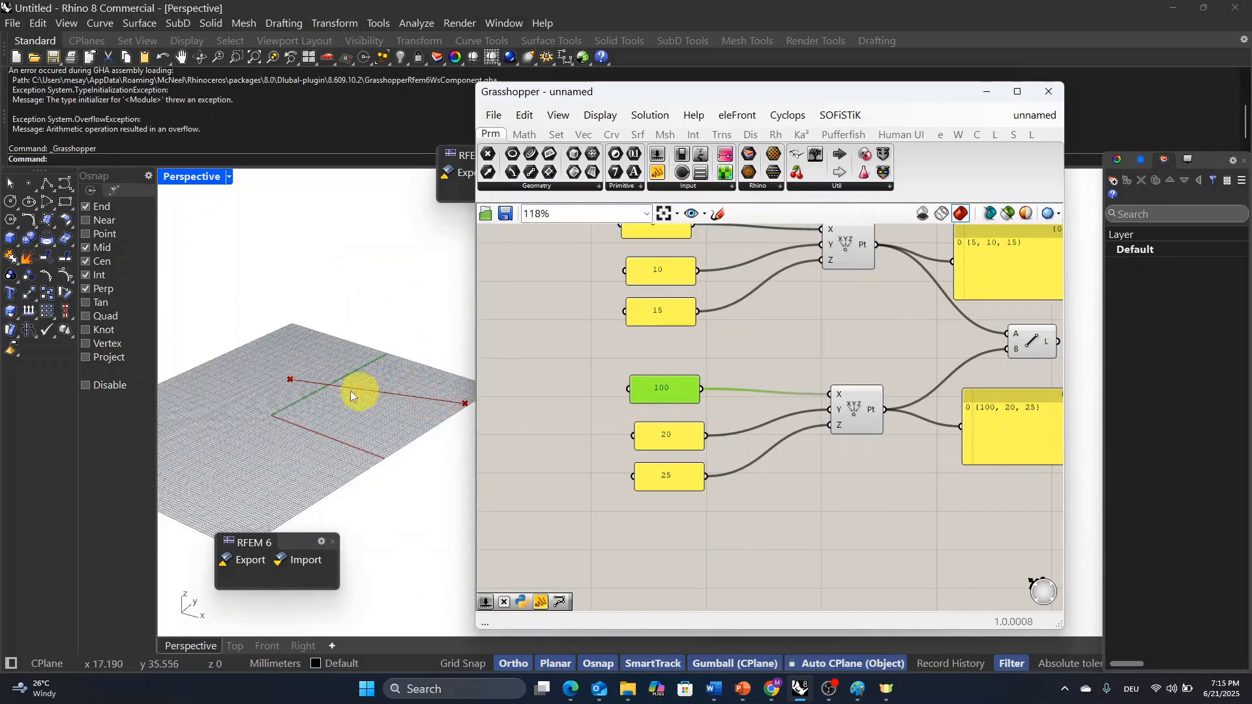
left_click(1045, 345)
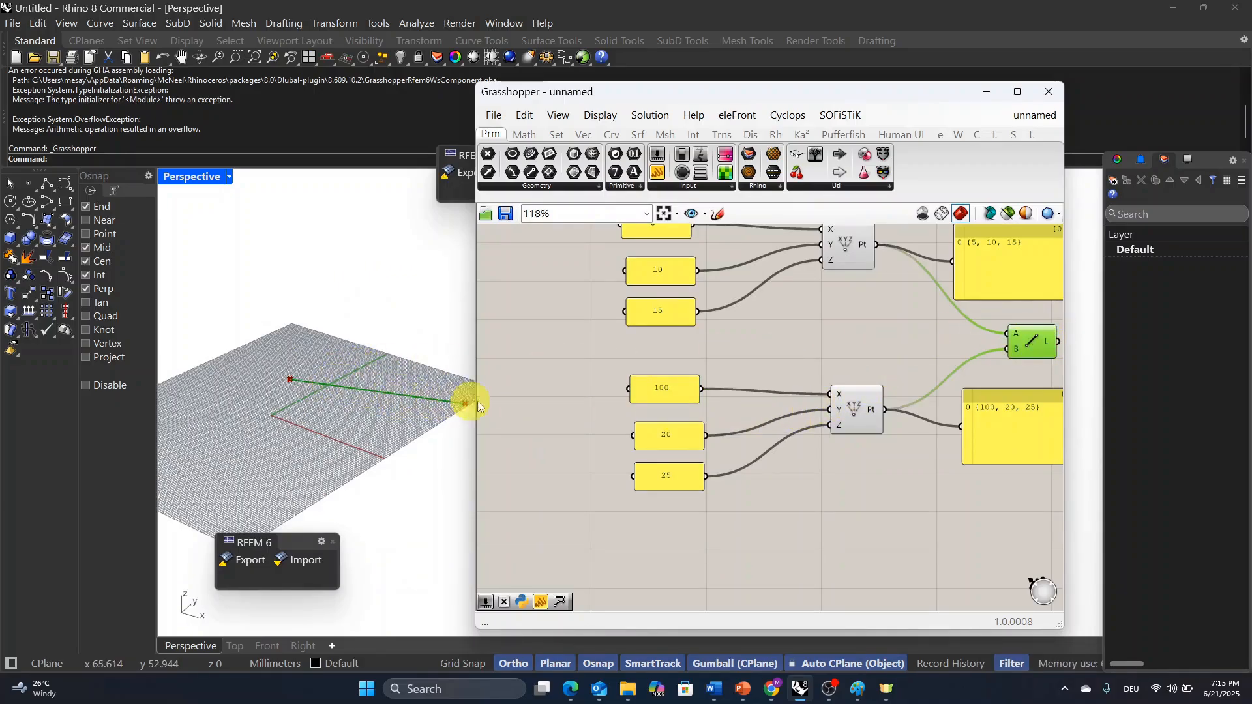
scroll(706, 397, "down", 3)
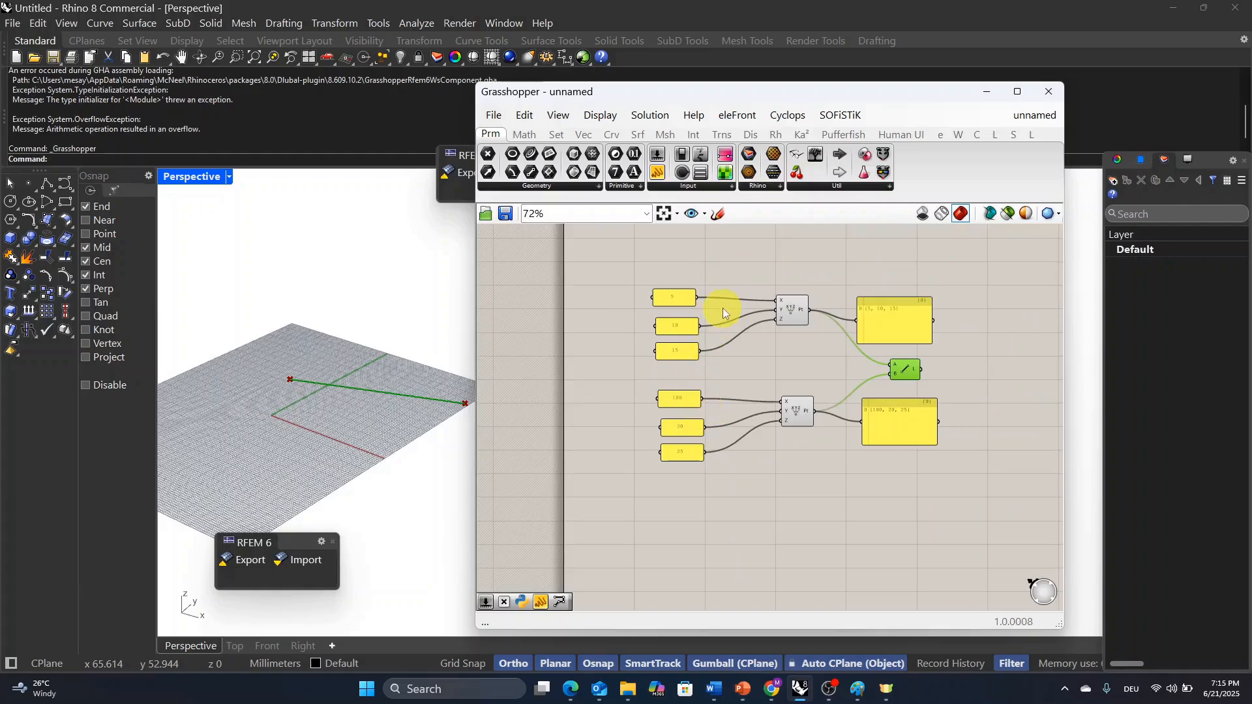
scroll(742, 373, "up", 3)
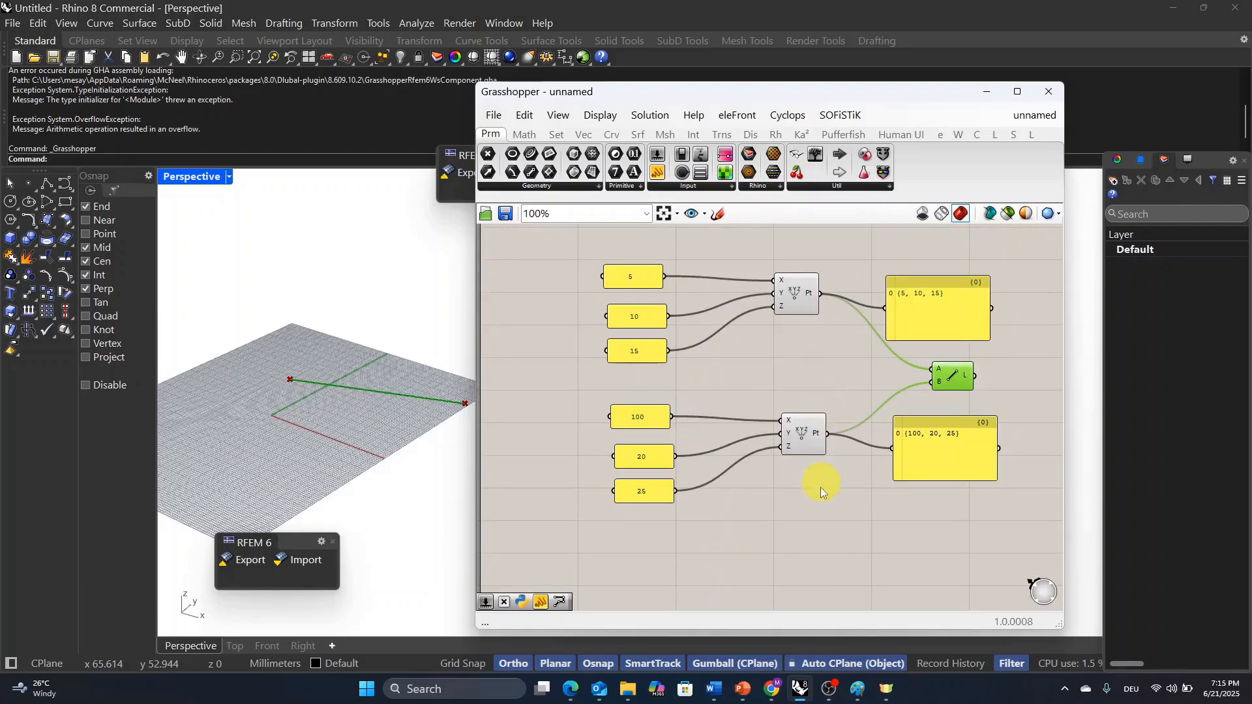
Switch to the Presentation1 window in PowerPoint to show the Rhino Grasshopper slide
mouse_move(743, 689)
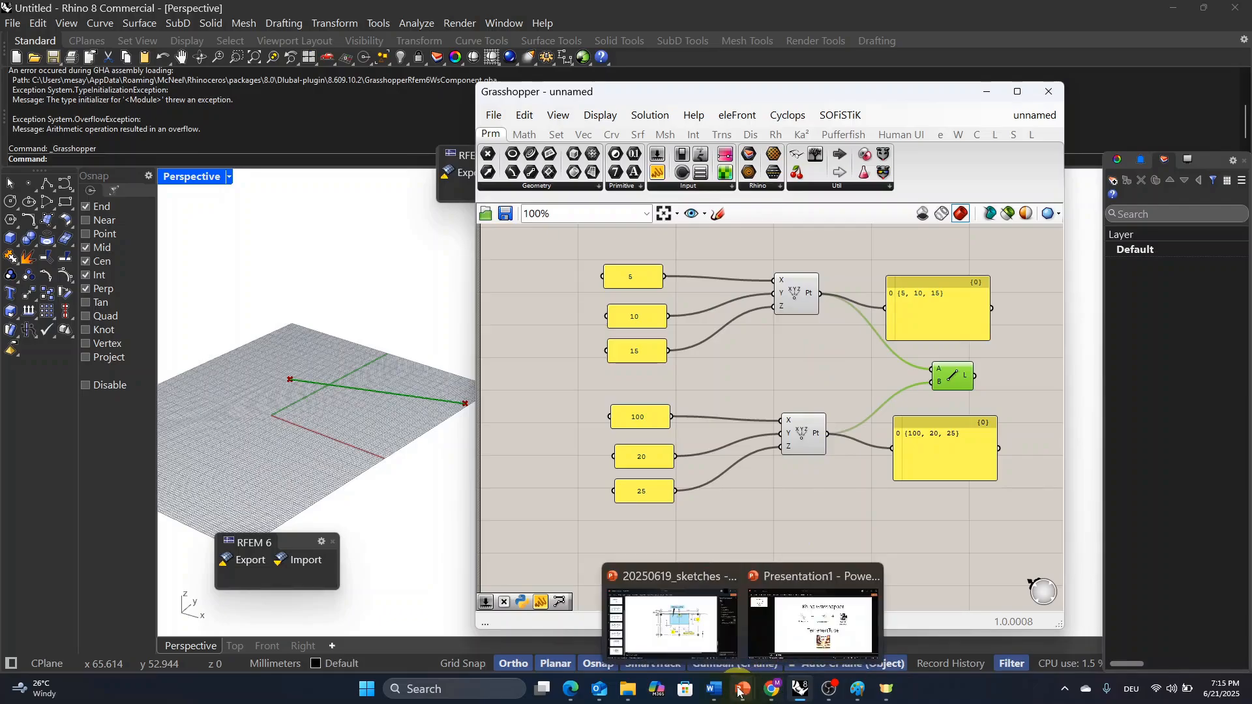
left_click(833, 621)
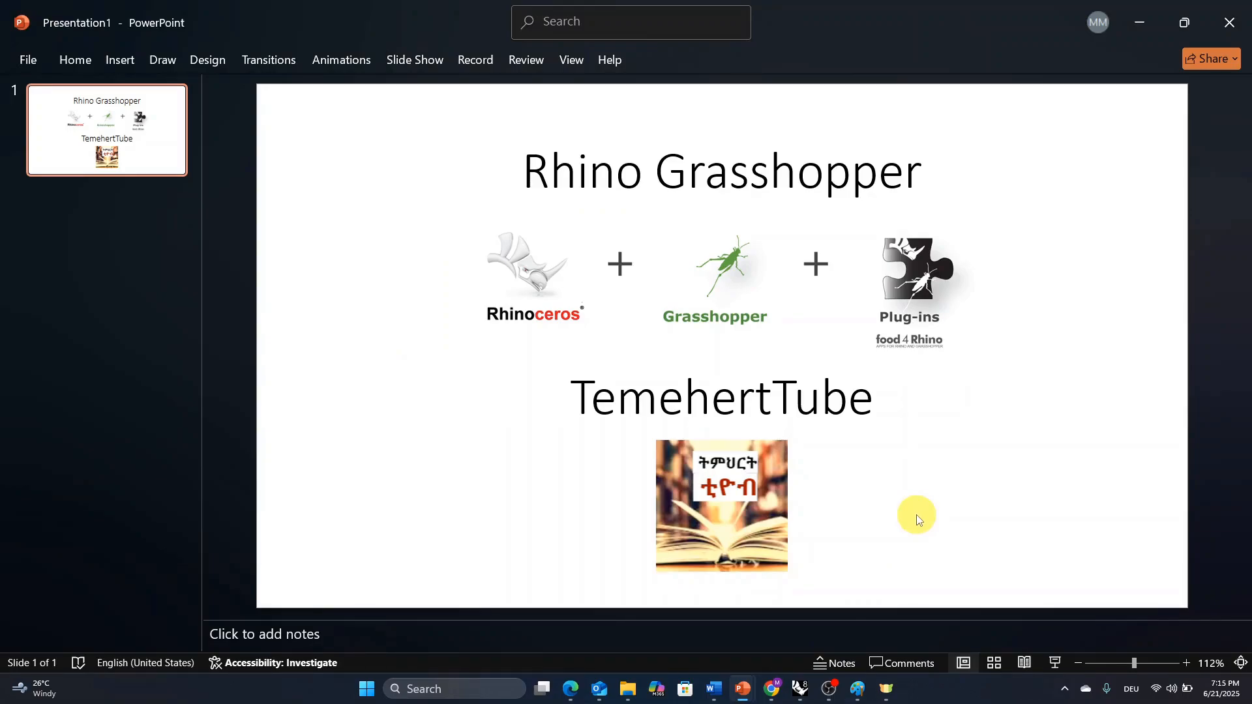
mouse_move(829, 688)
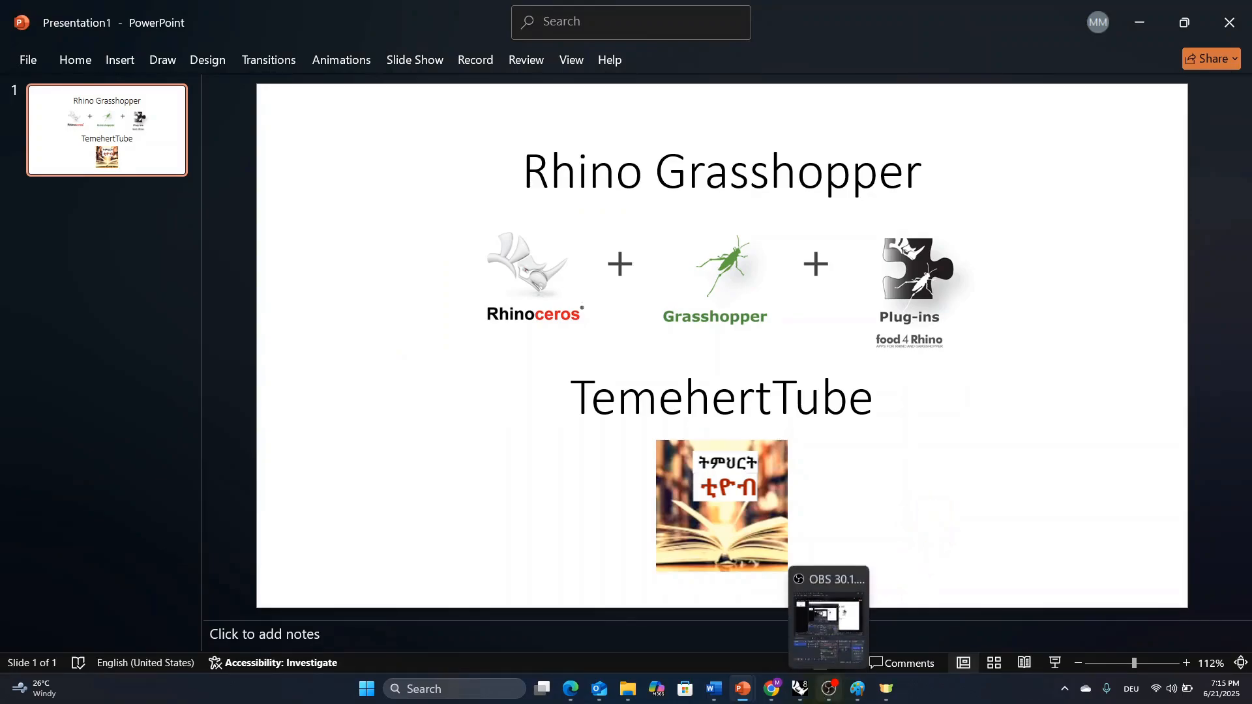